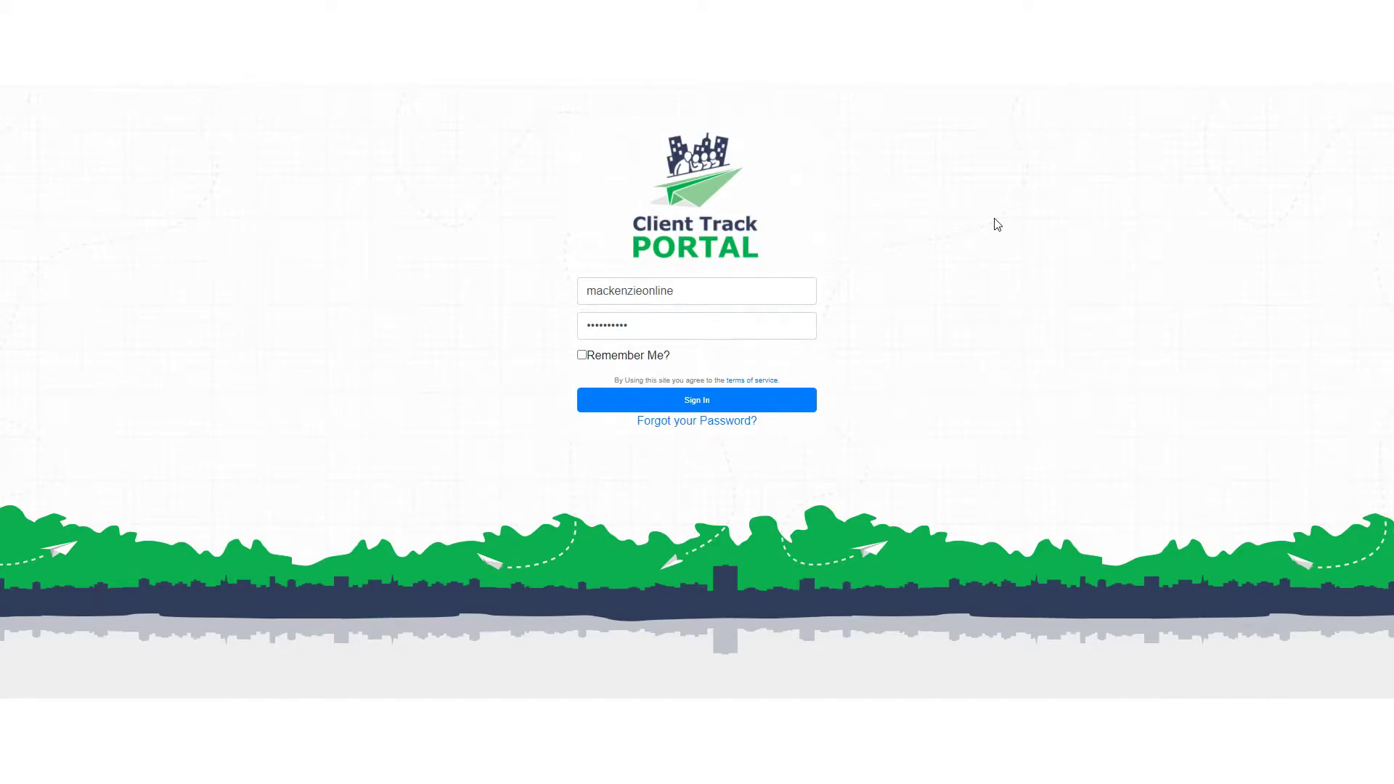
# - Sign in to Client Track Portal and go to My Vault from the expanded sidebar
pyautogui.click(809, 404)
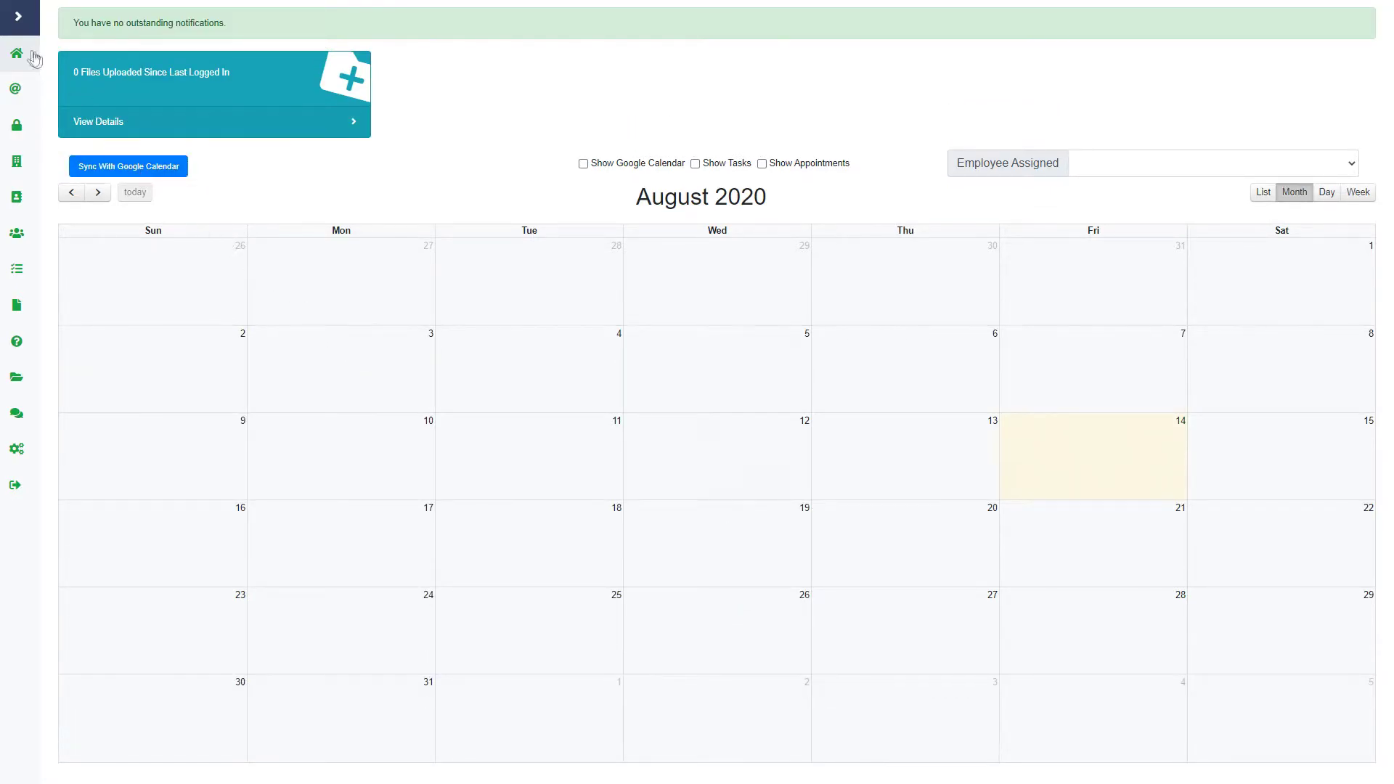
pyautogui.click(19, 19)
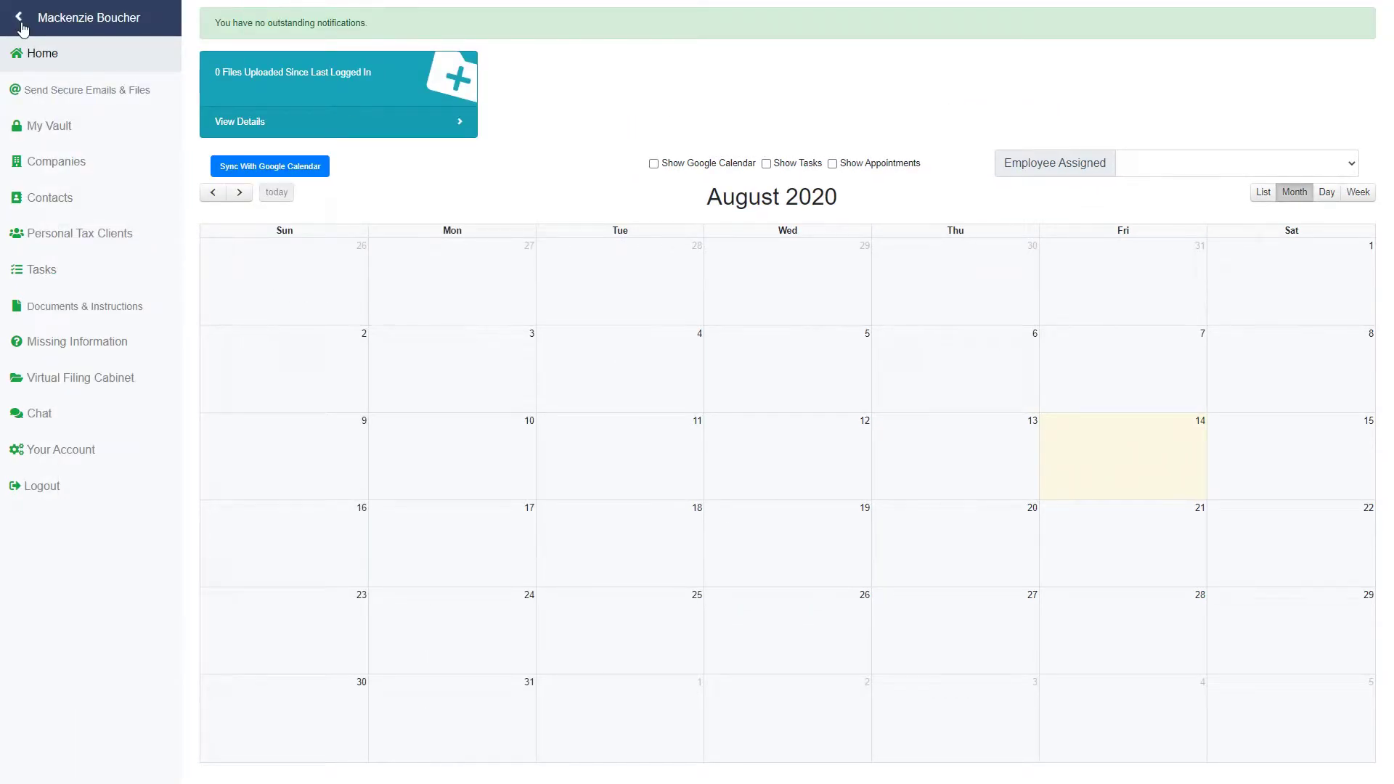
pyautogui.click(62, 129)
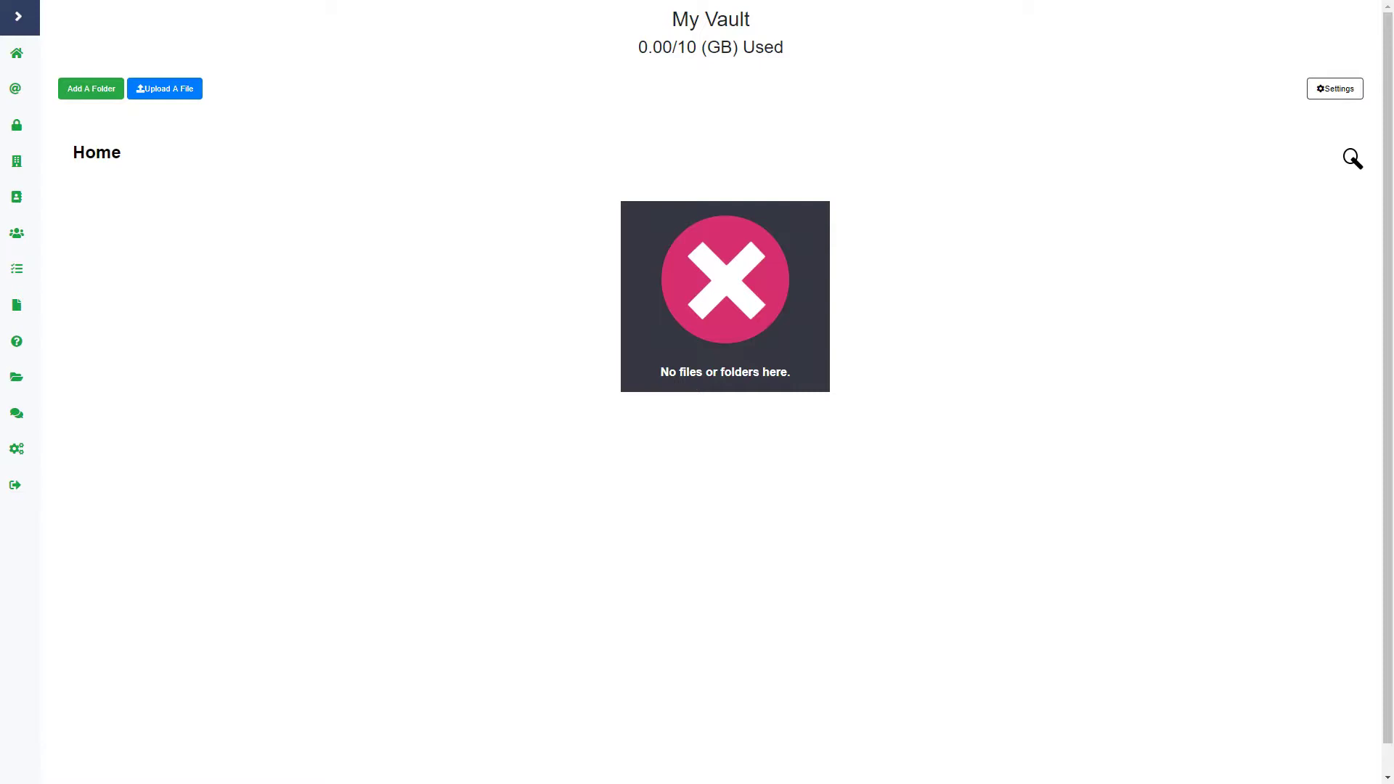
# - Upload T4-2020.txt from the desktop into the vault's Home folder
pyautogui.moveTo(268, 451); pyautogui.dragTo(985, 690)
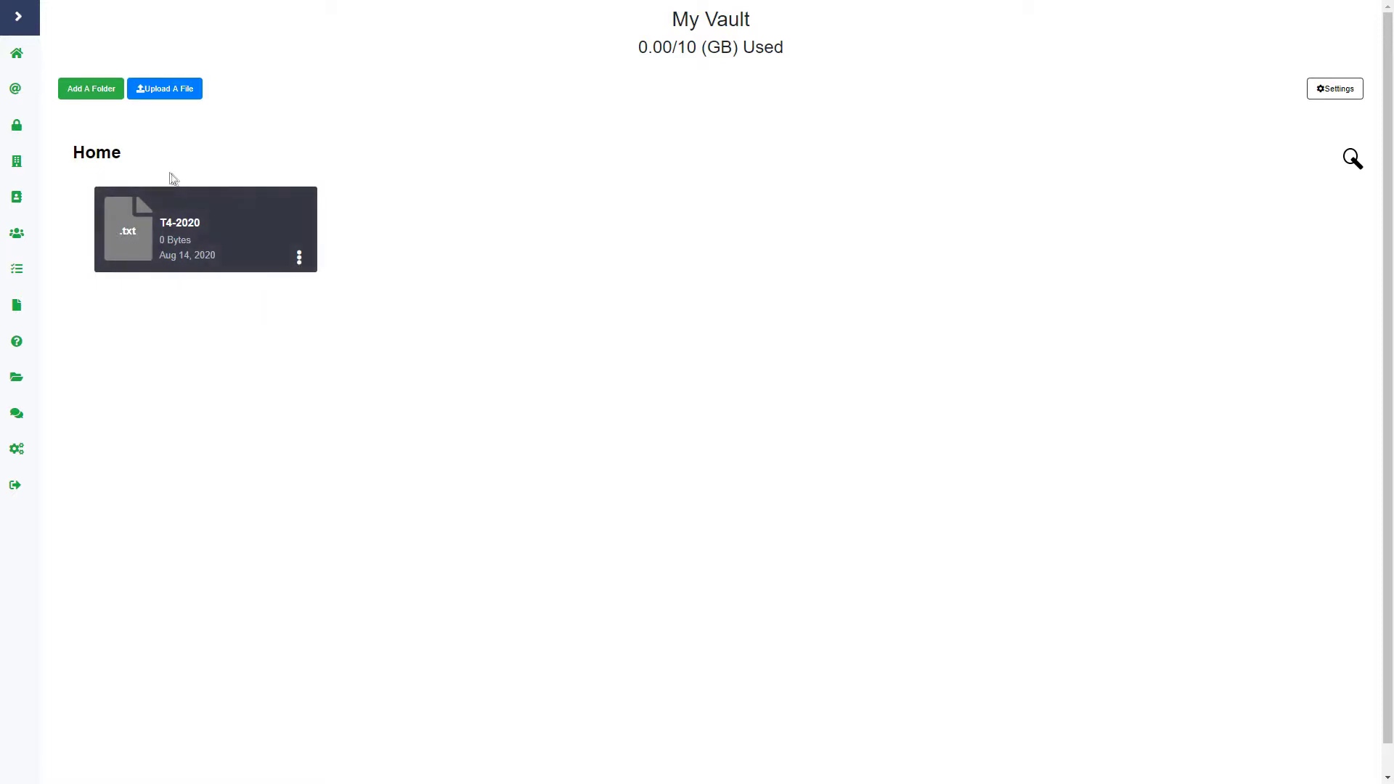
# - Create a new folder named 'test' in My Vault
pyautogui.click(105, 102)
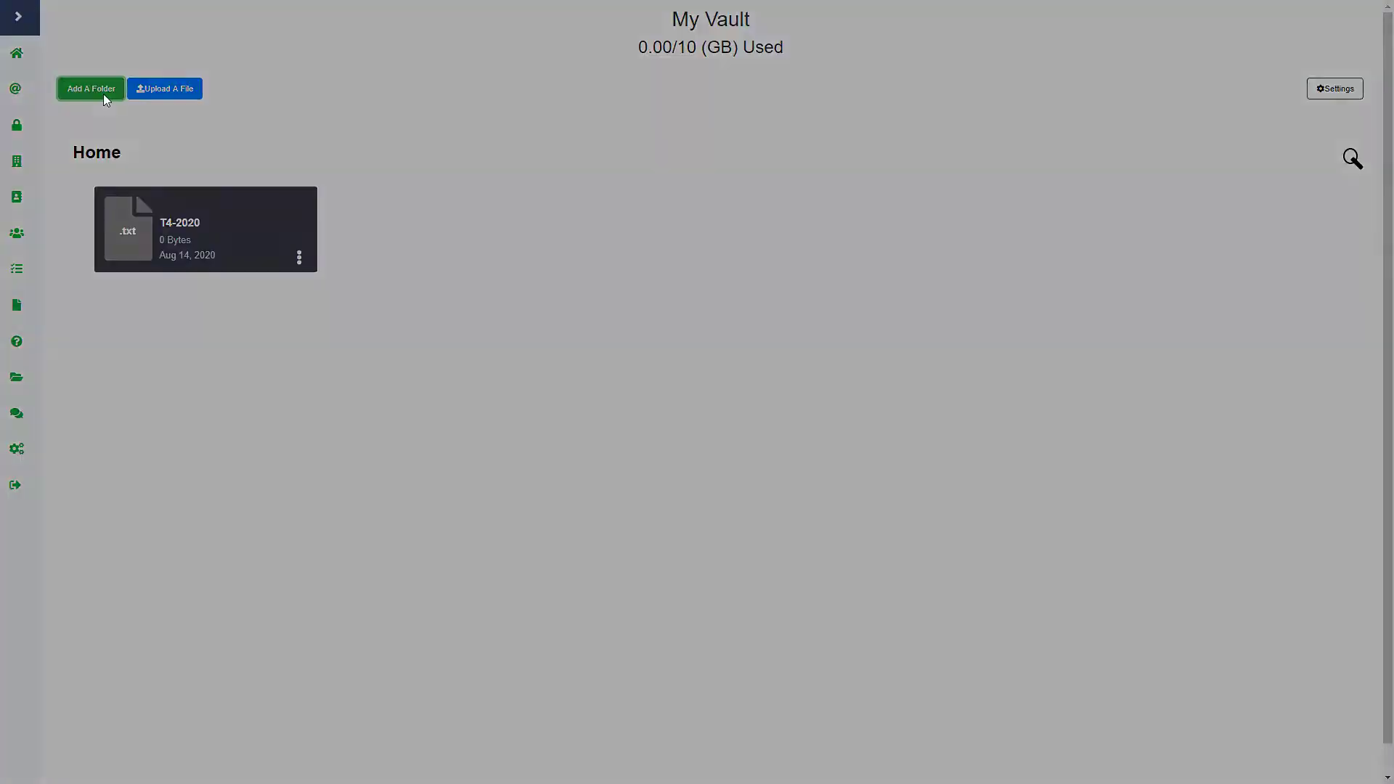
pyautogui.click(403, 119)
pyautogui.write('test')
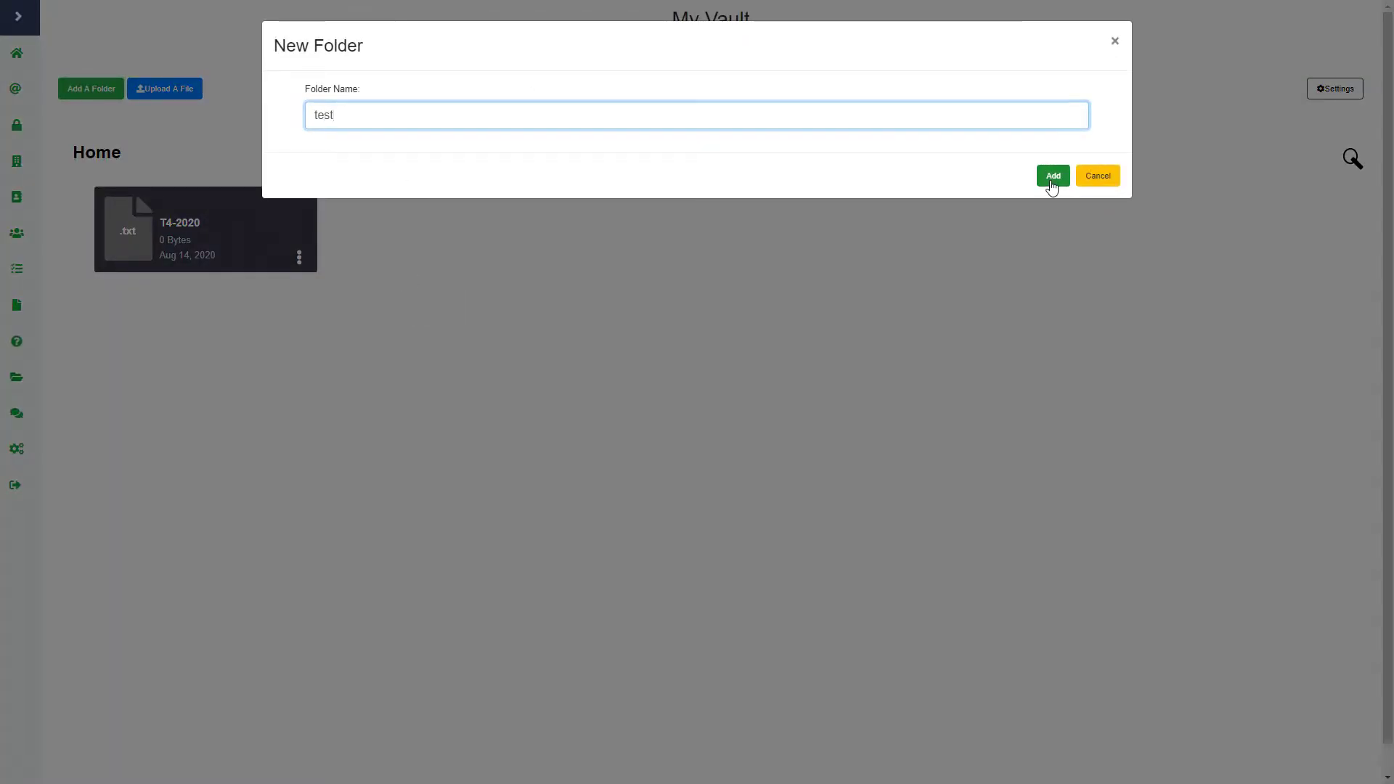
pyautogui.click(1052, 178)
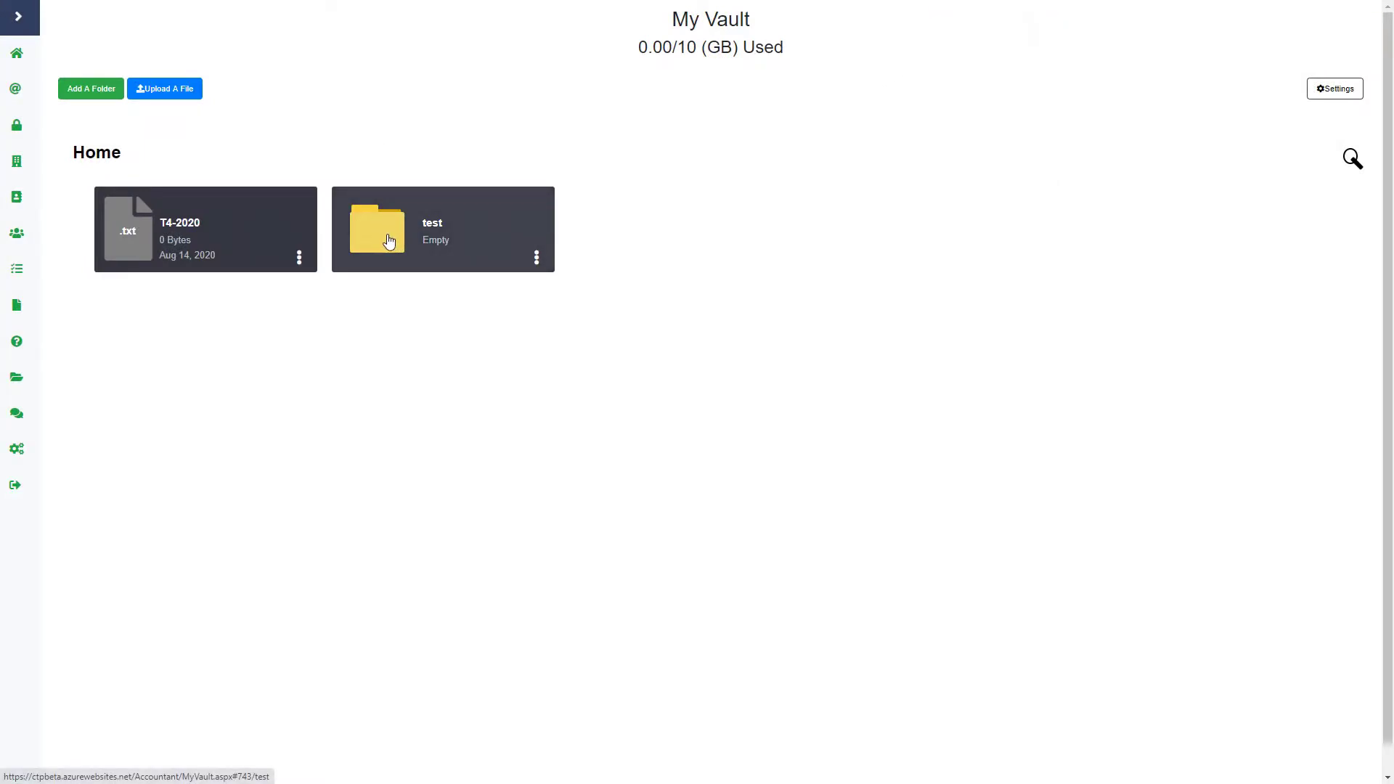
# - Upload a copy of T4-2020 into the test folder and return to Home
pyautogui.click(423, 259)
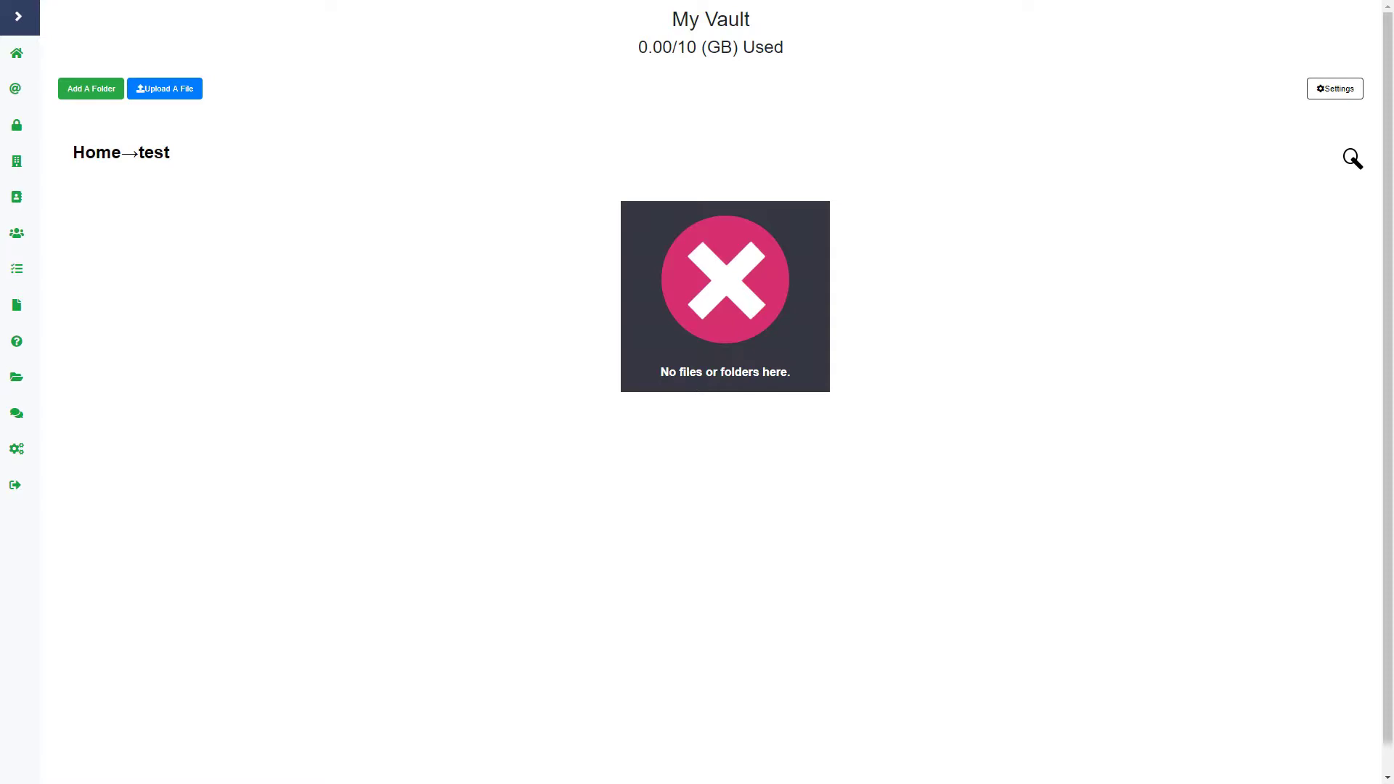
pyautogui.moveTo(0, 383); pyautogui.dragTo(516, 695)
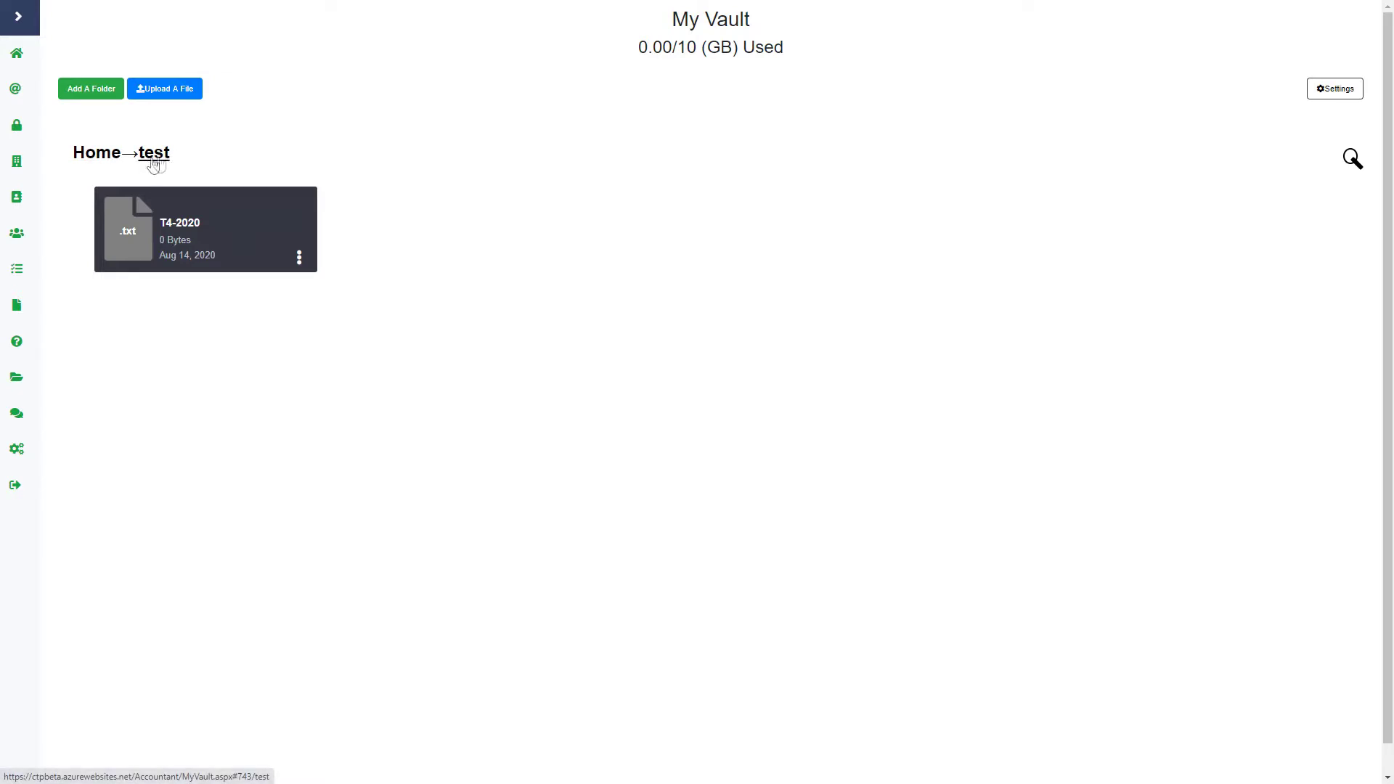
pyautogui.click(102, 161)
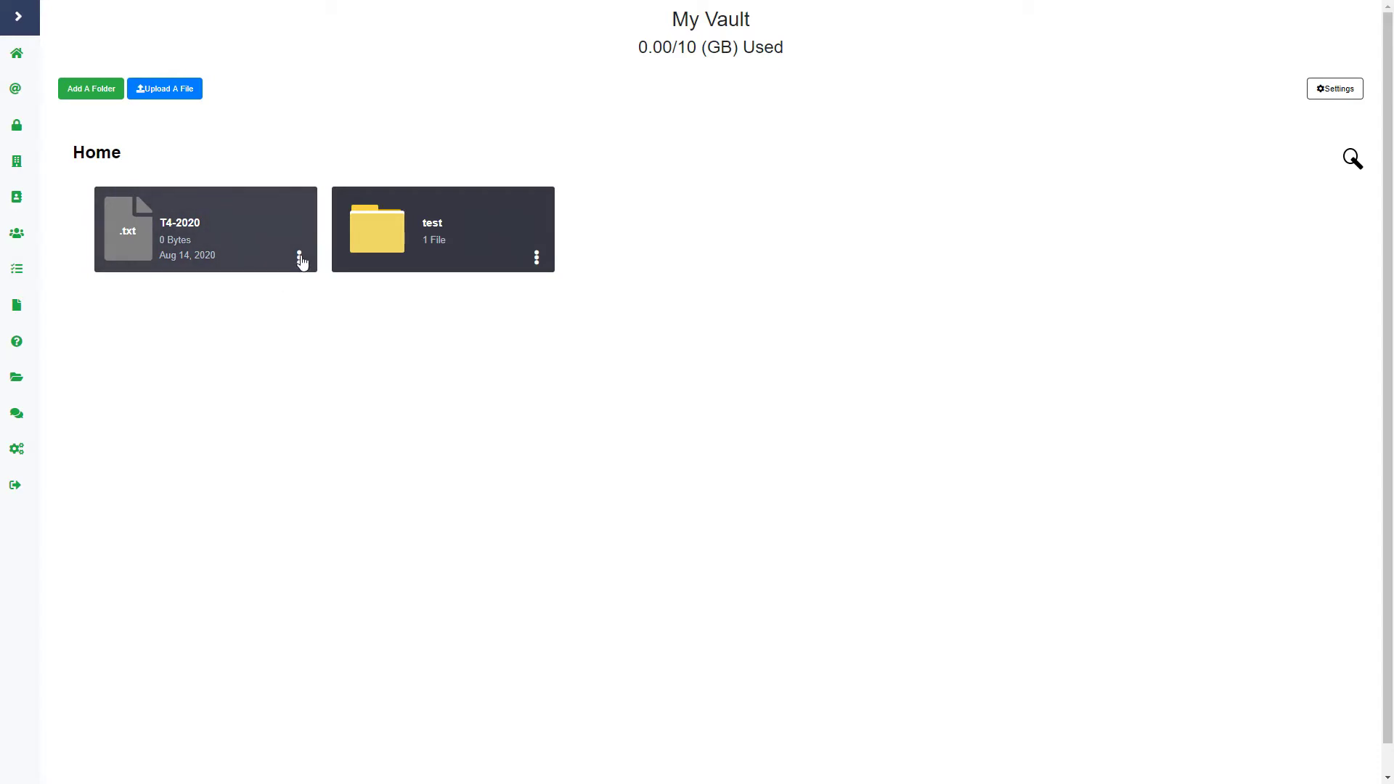
pyautogui.click(300, 259)
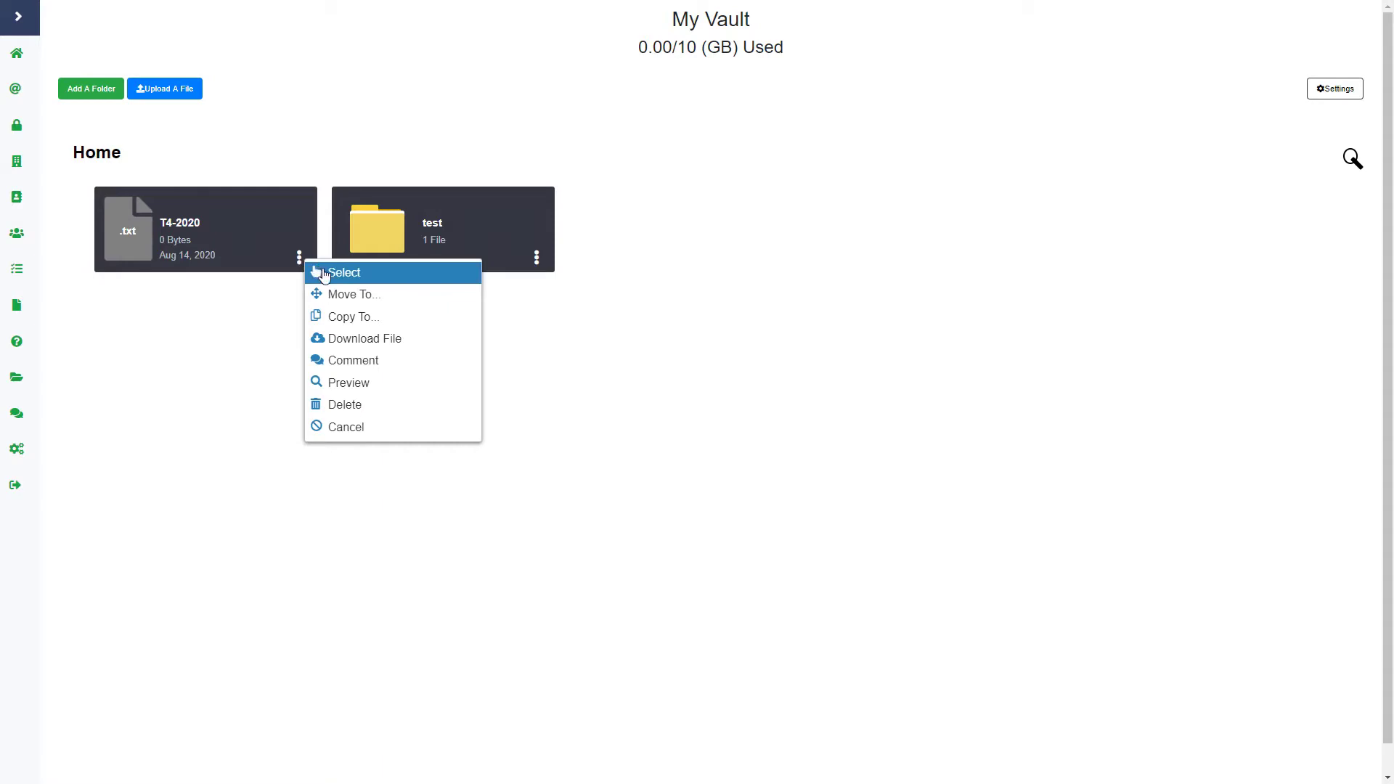
# - Select the top-level T4-2020 file and move it into the test folder
pyautogui.click(316, 272)
pyautogui.click(297, 259)
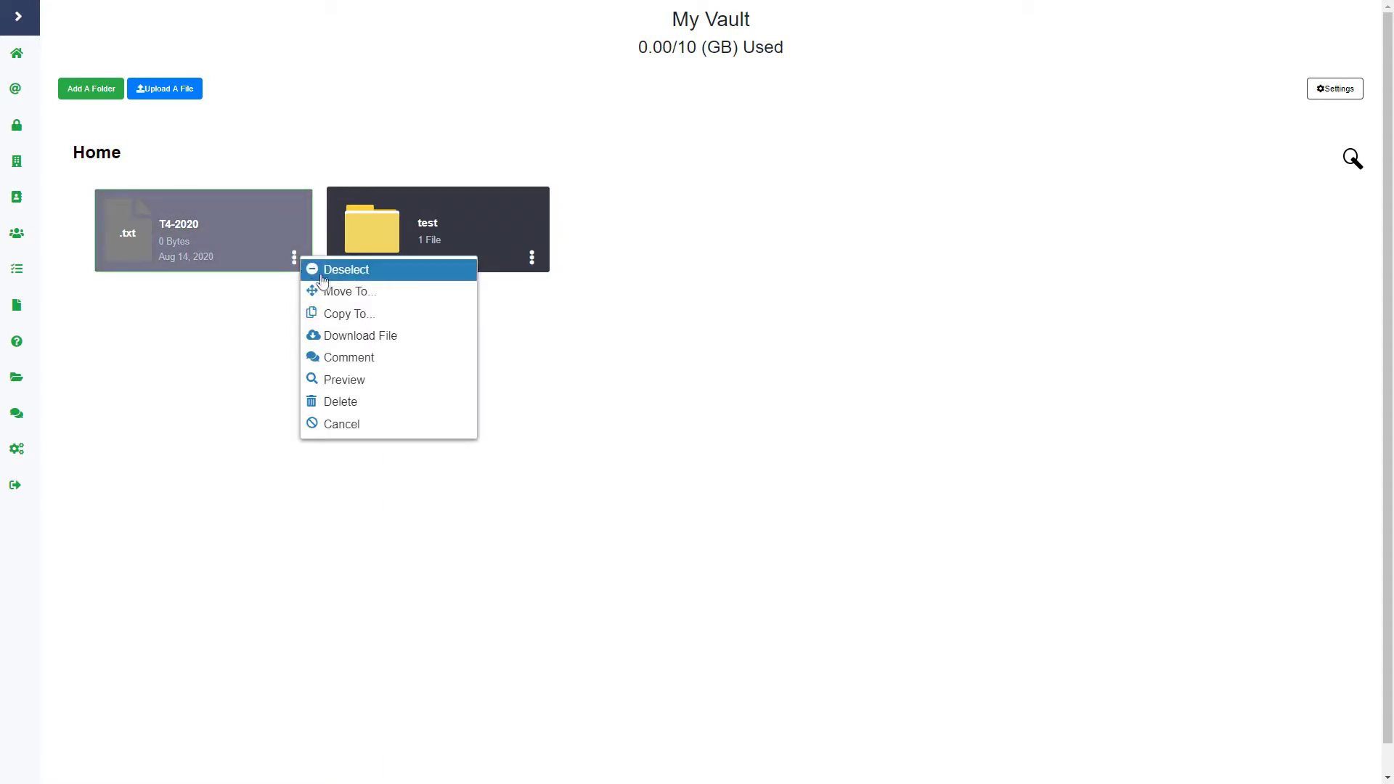
pyautogui.click(323, 290)
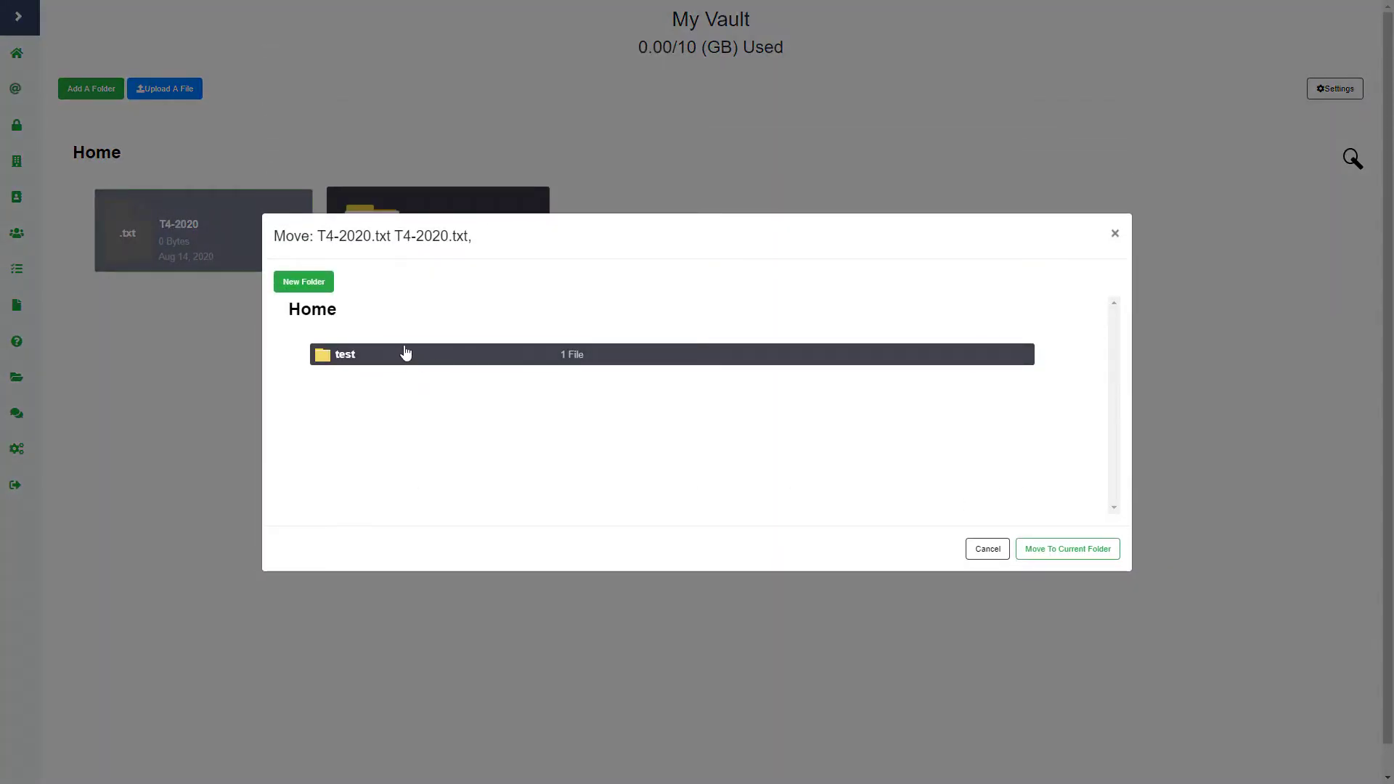
pyautogui.click(405, 354)
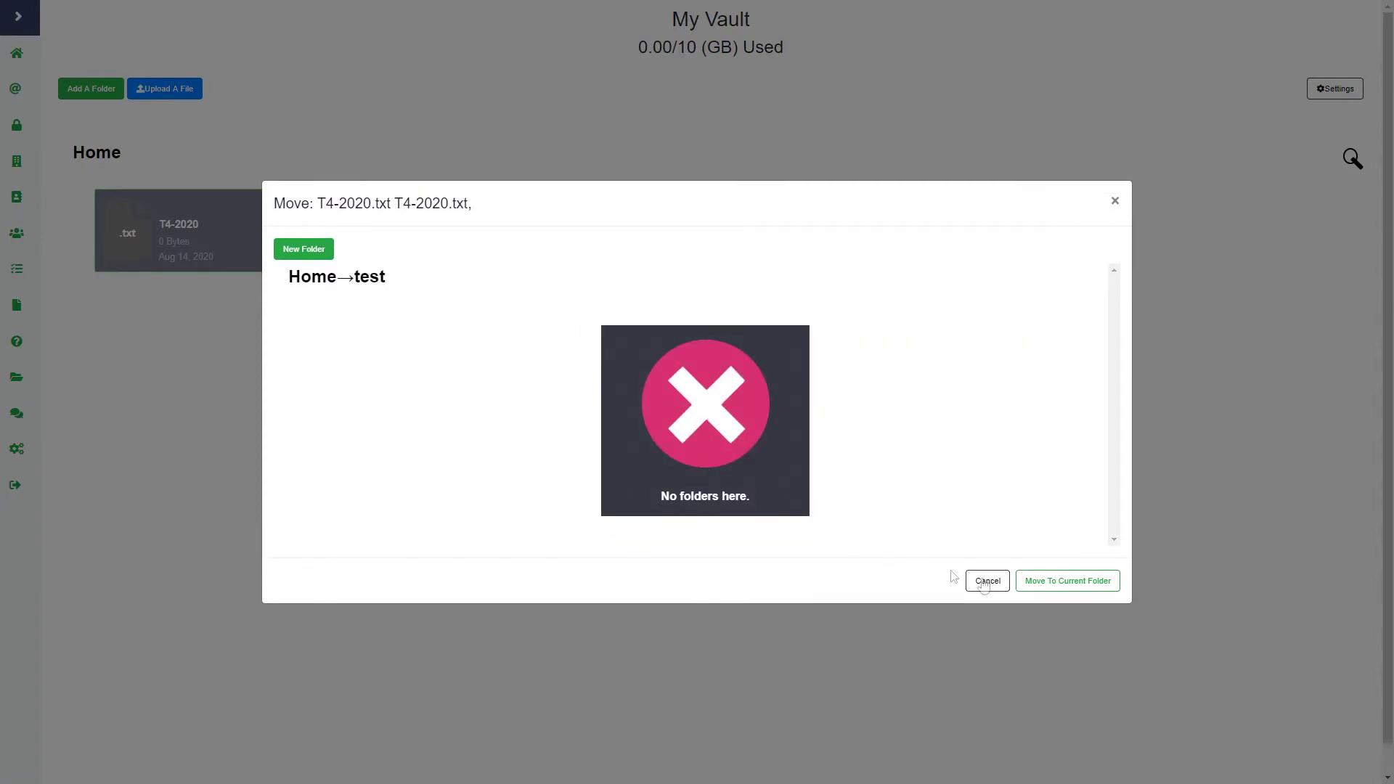
pyautogui.click(1076, 581)
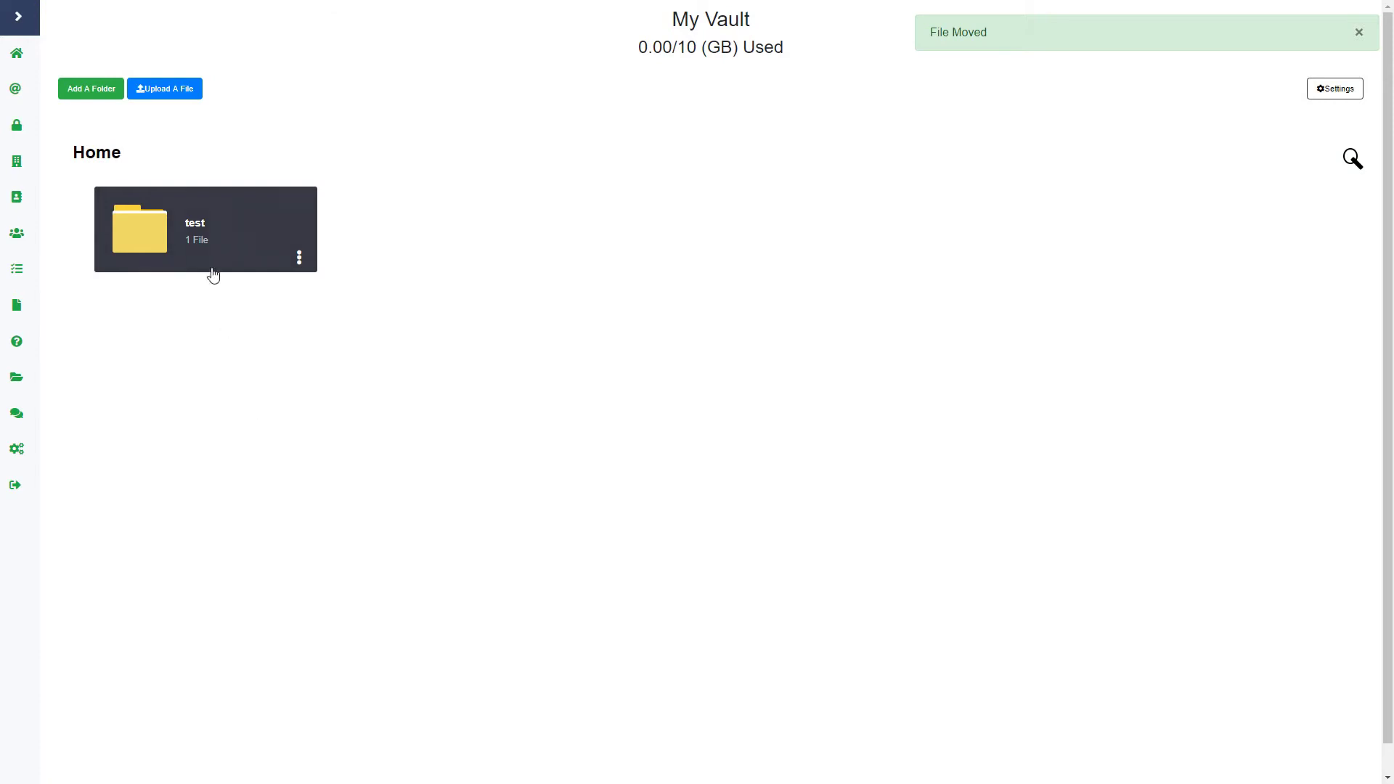
# - Check the test folder's contents, then return to the vault's Home level
pyautogui.click(208, 253)
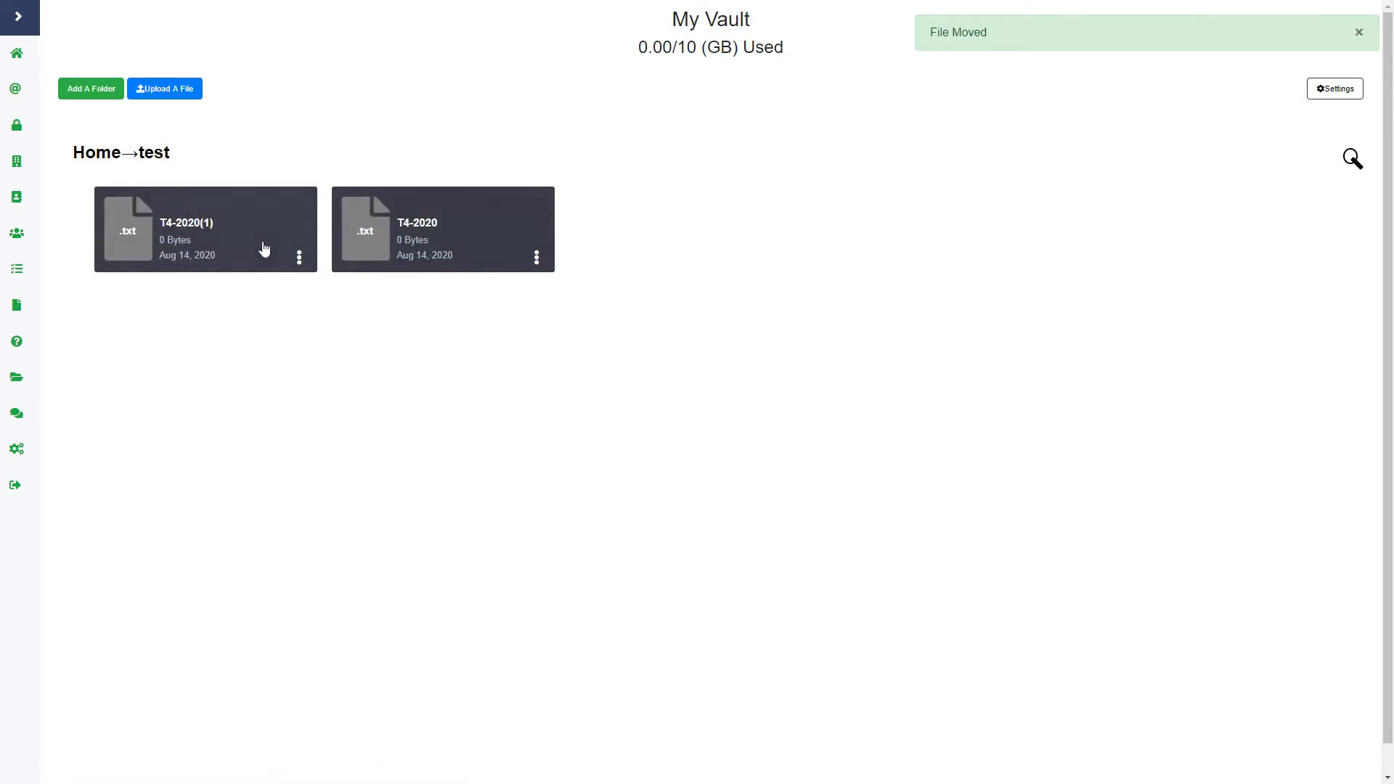
pyautogui.click(94, 156)
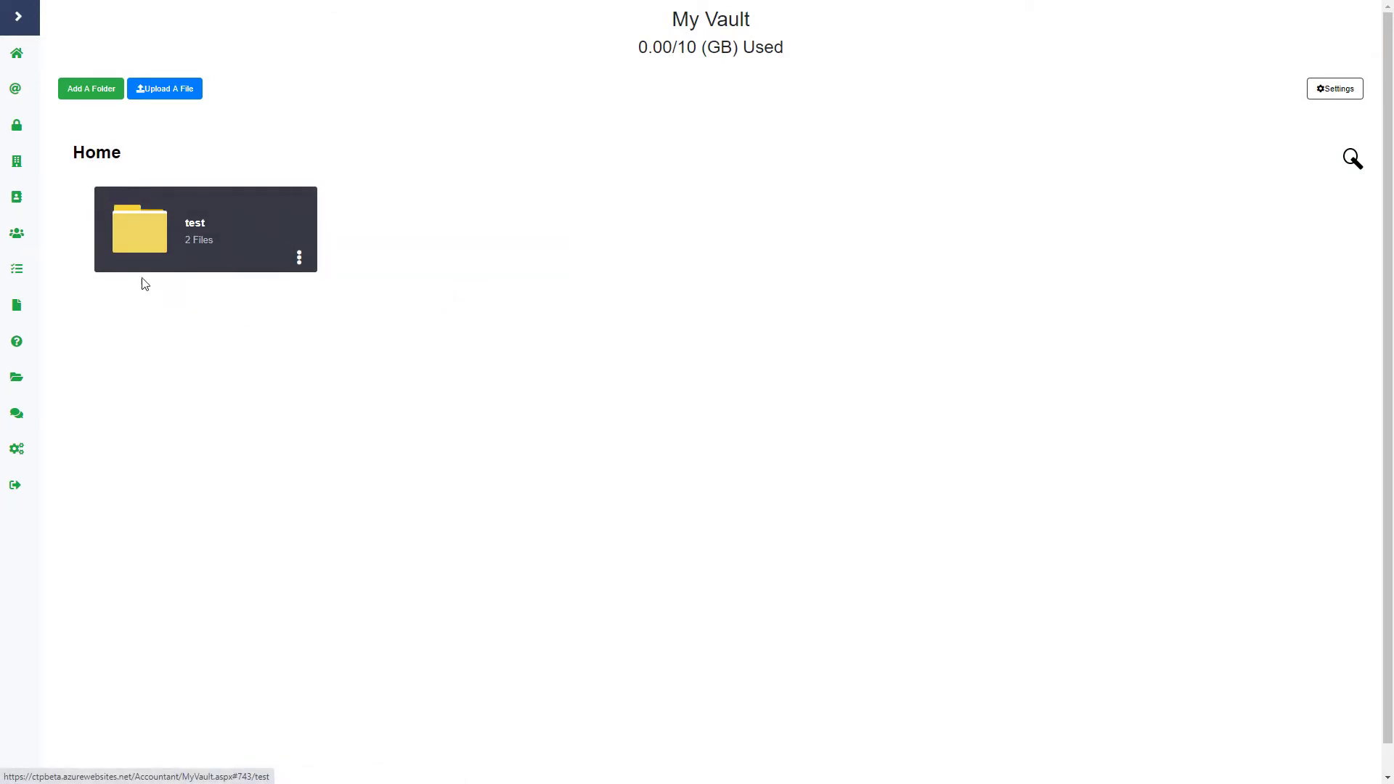
pyautogui.click(300, 262)
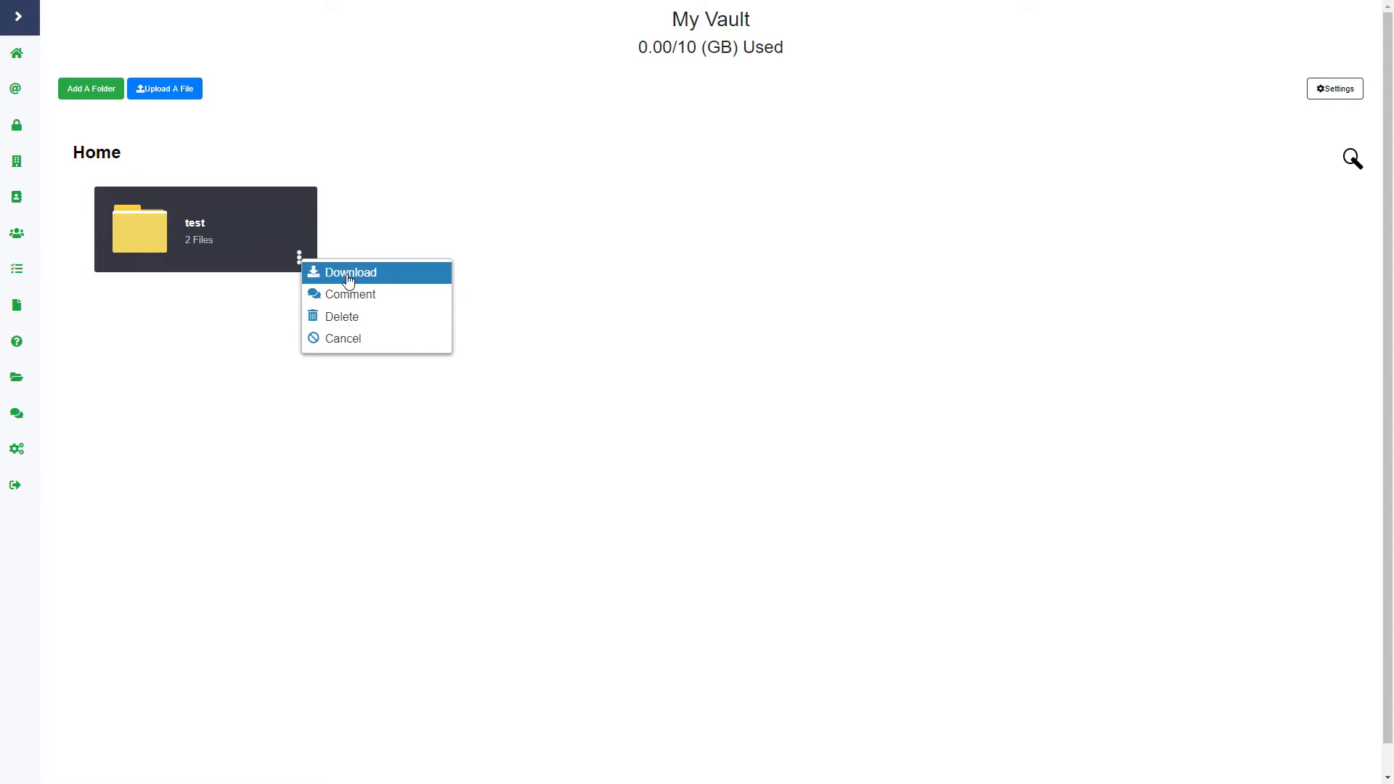
# - Post a comment reading 'test' in the Comments dialog, then close it
pyautogui.click(370, 301)
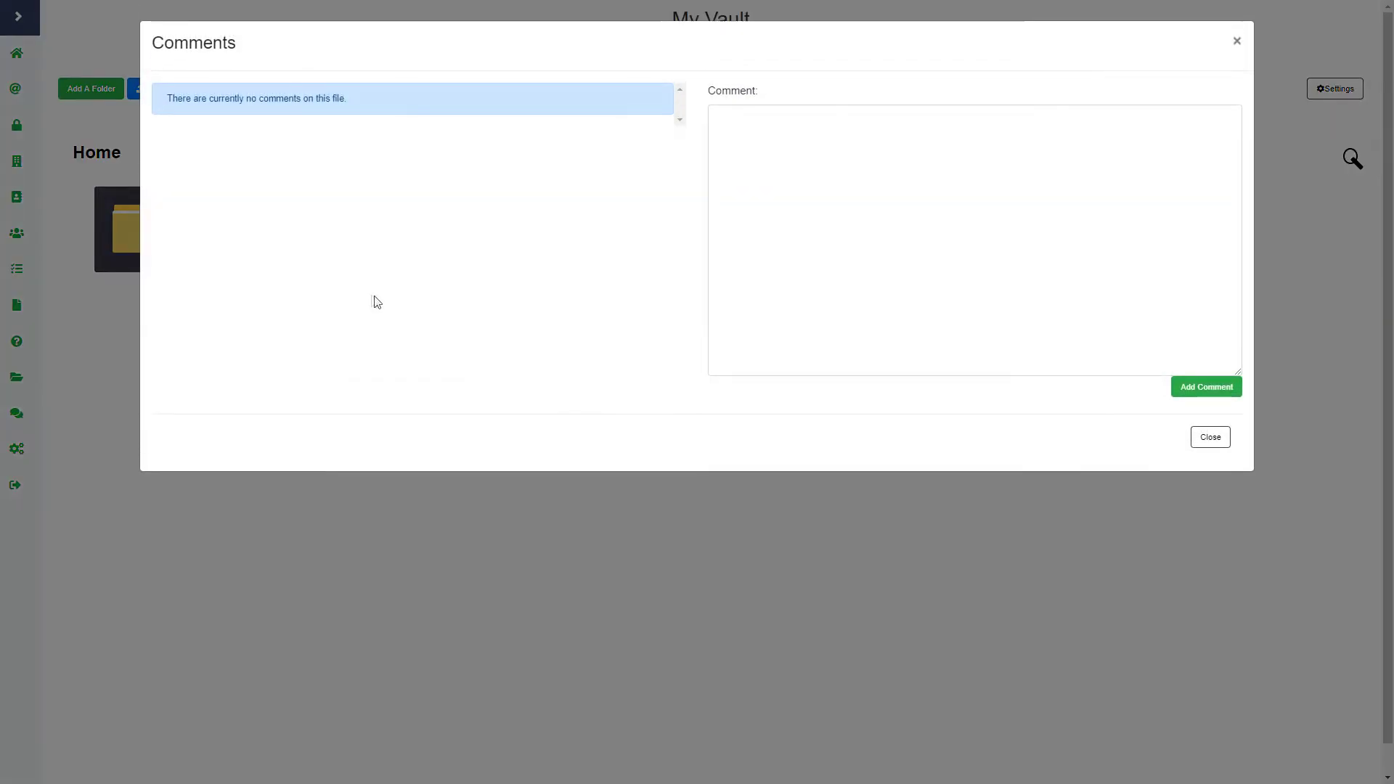
pyautogui.click(847, 175)
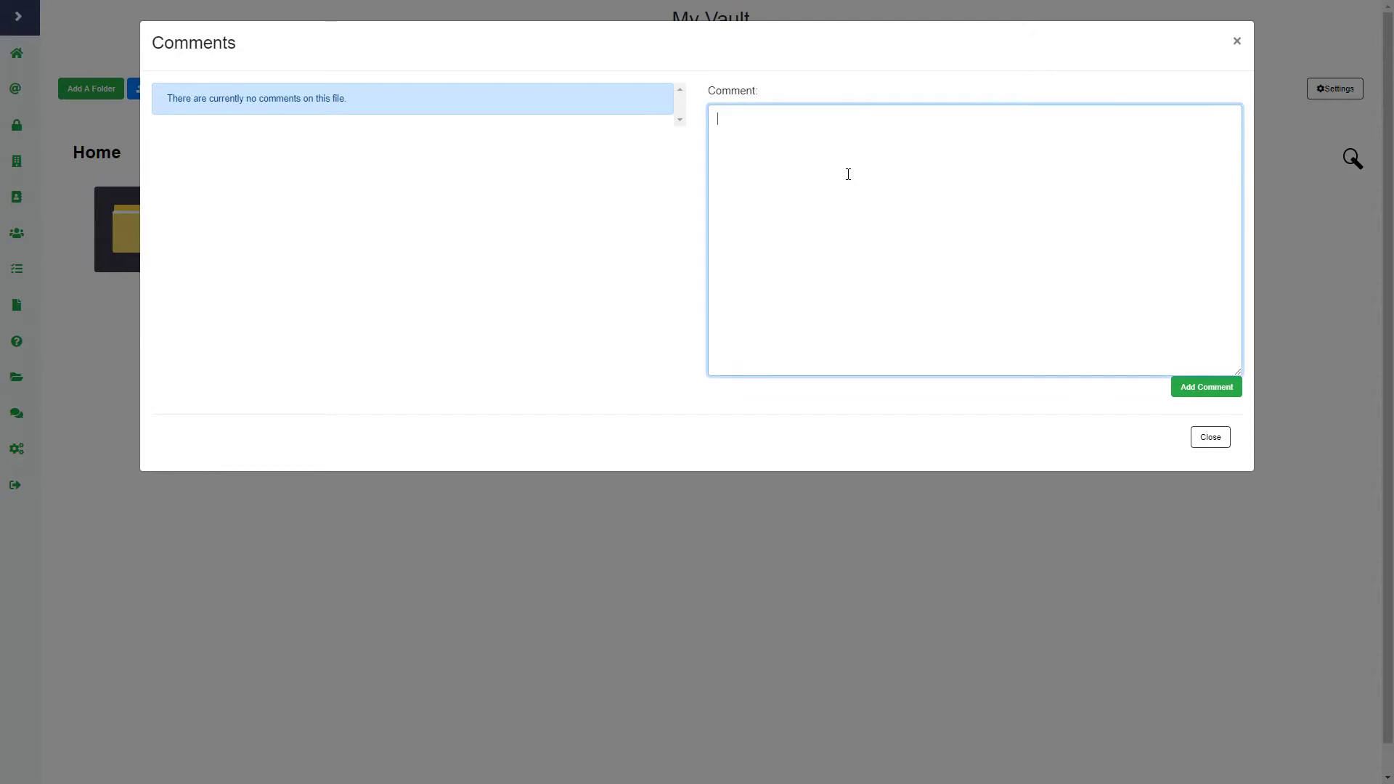
pyautogui.write('test')
pyautogui.click(1187, 386)
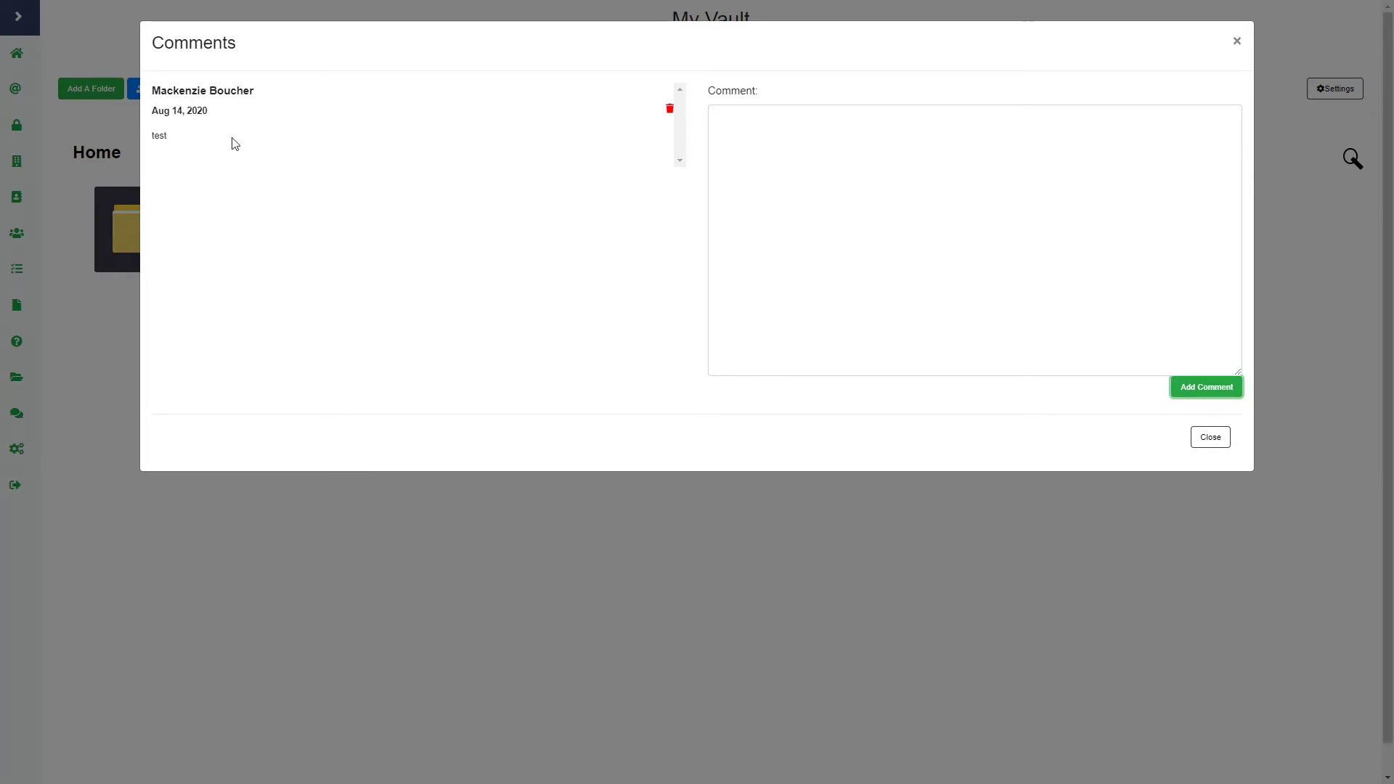
pyautogui.click(1208, 435)
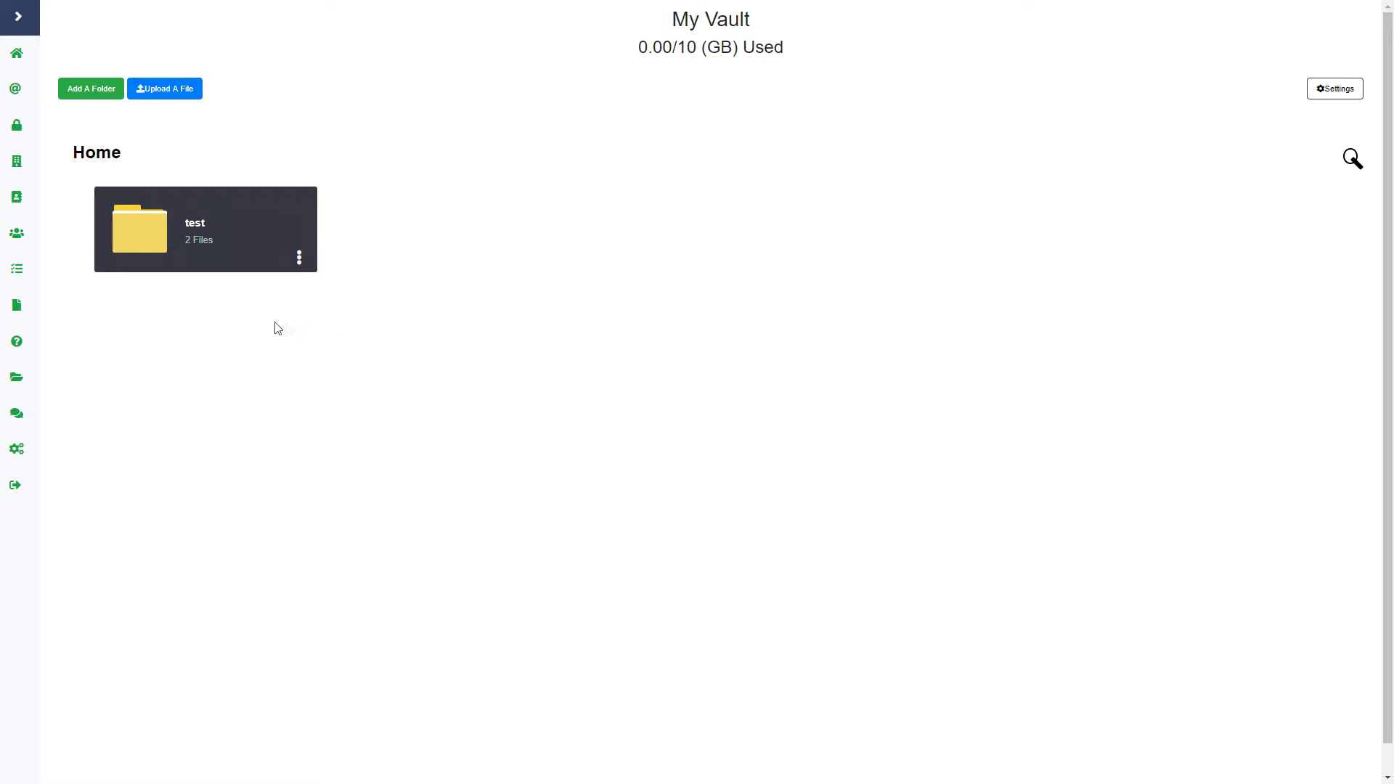
# - Start deleting the test folder, then cancel the deletion
pyautogui.click(300, 260)
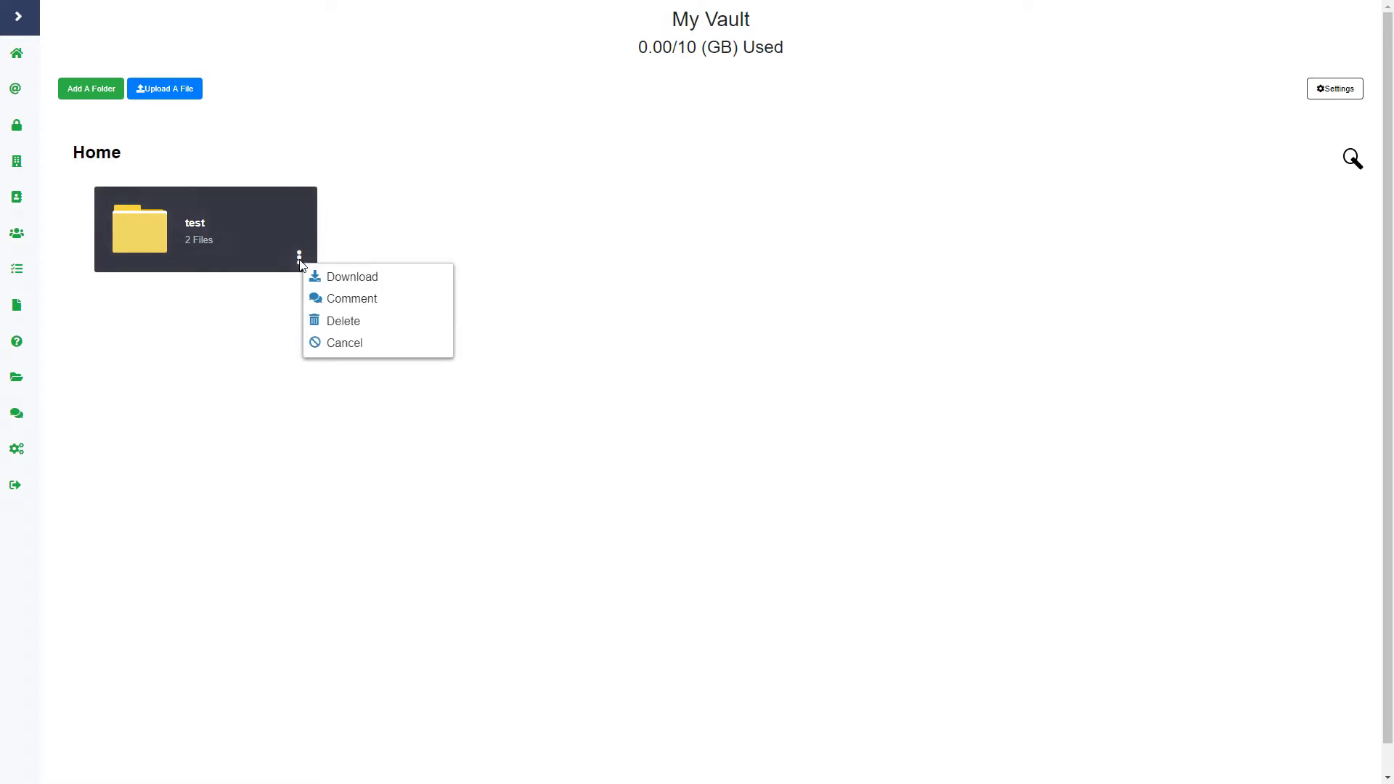
pyautogui.click(335, 325)
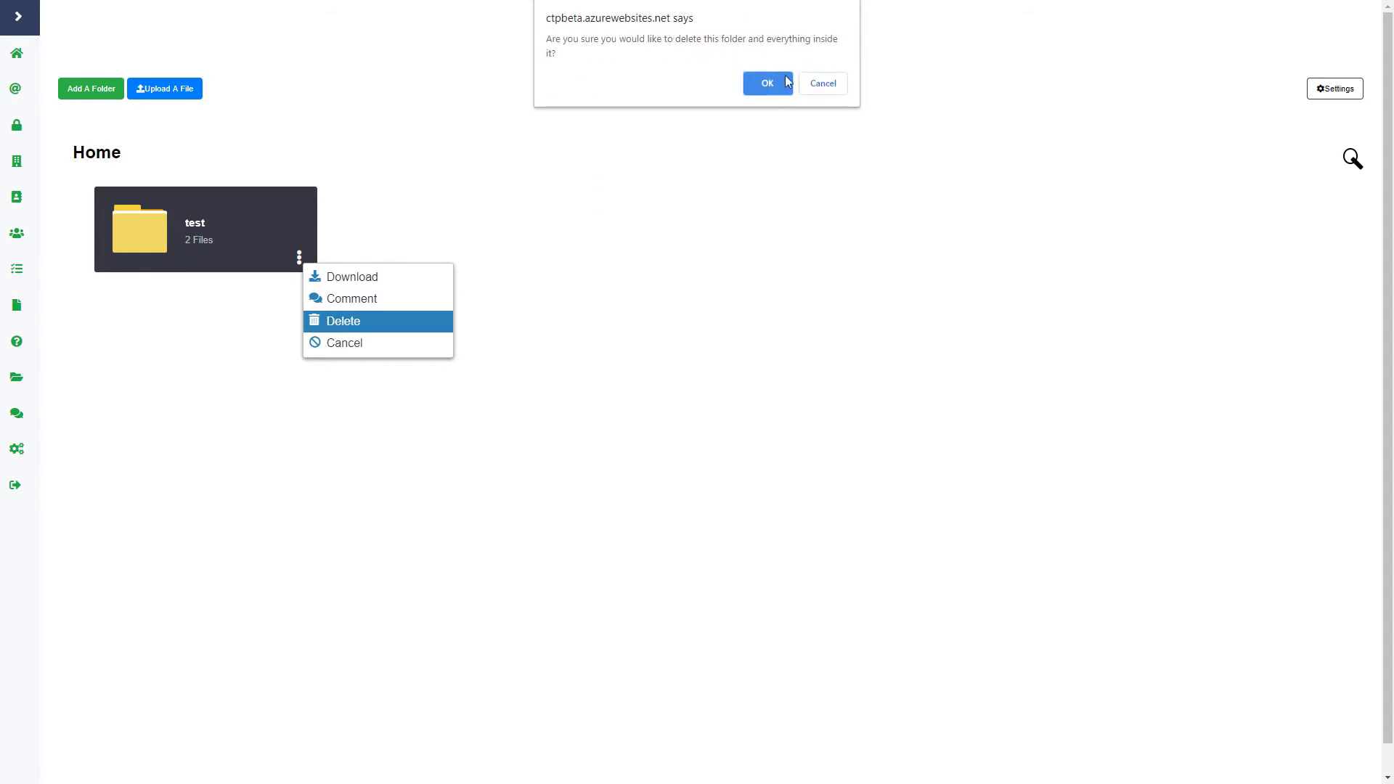
pyautogui.click(824, 84)
# - Delete the duplicate T4-2020(1) file inside the test folder and return to Home
pyautogui.click(239, 265)
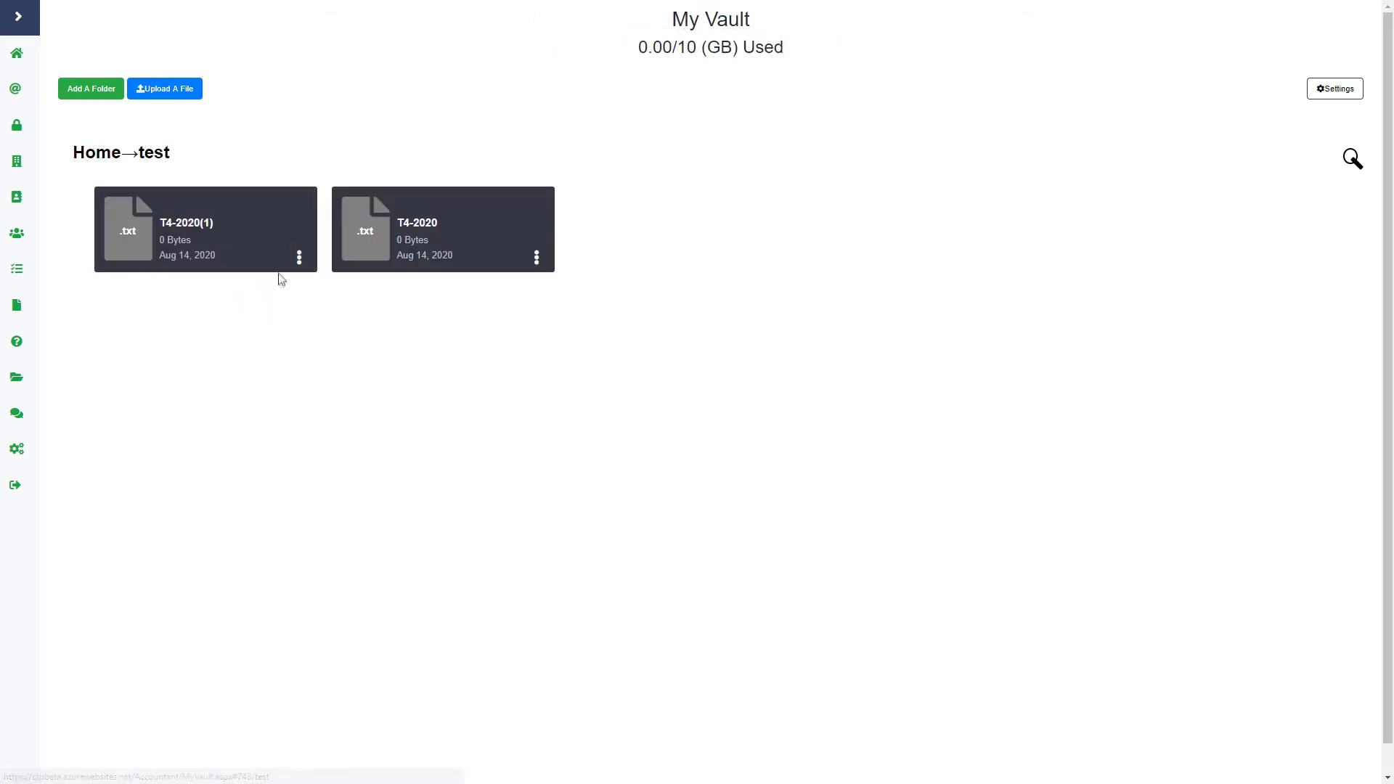
pyautogui.click(300, 259)
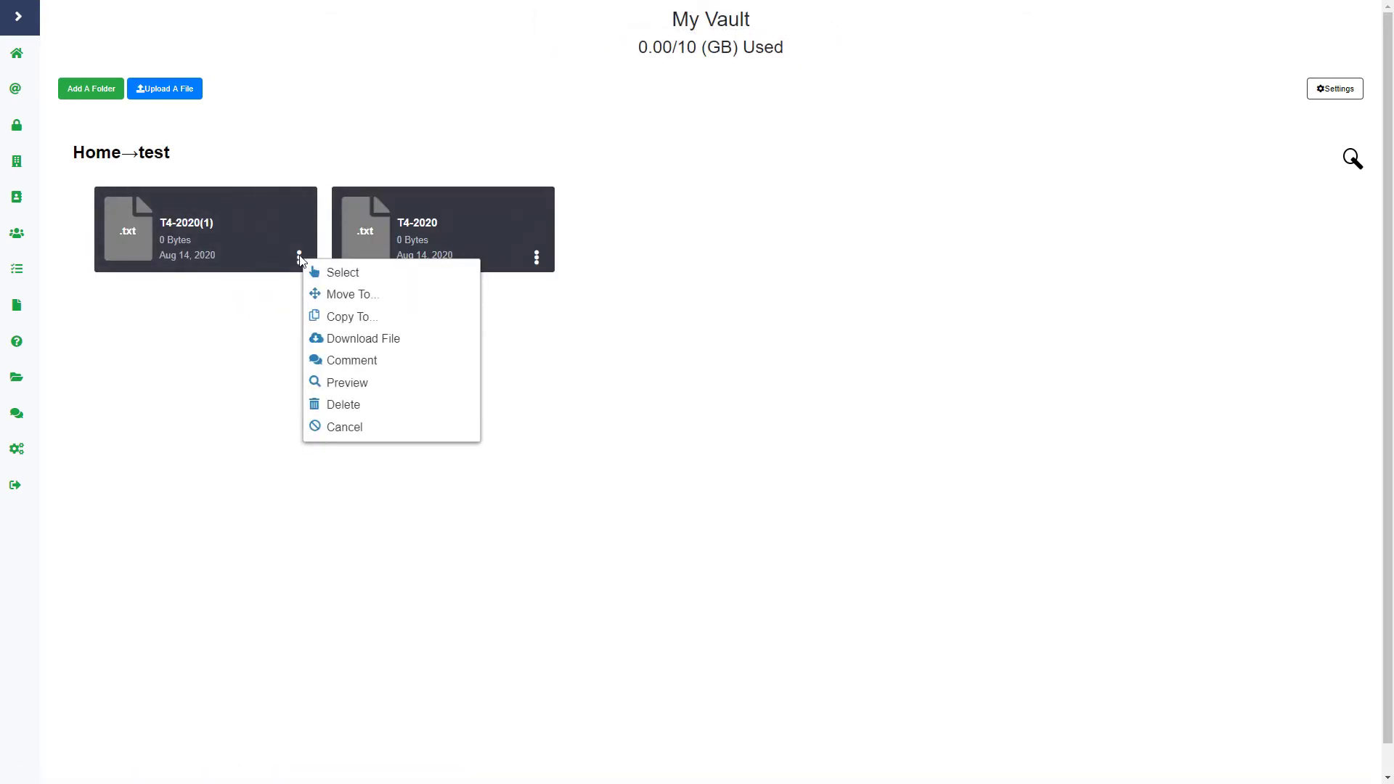
pyautogui.click(361, 404)
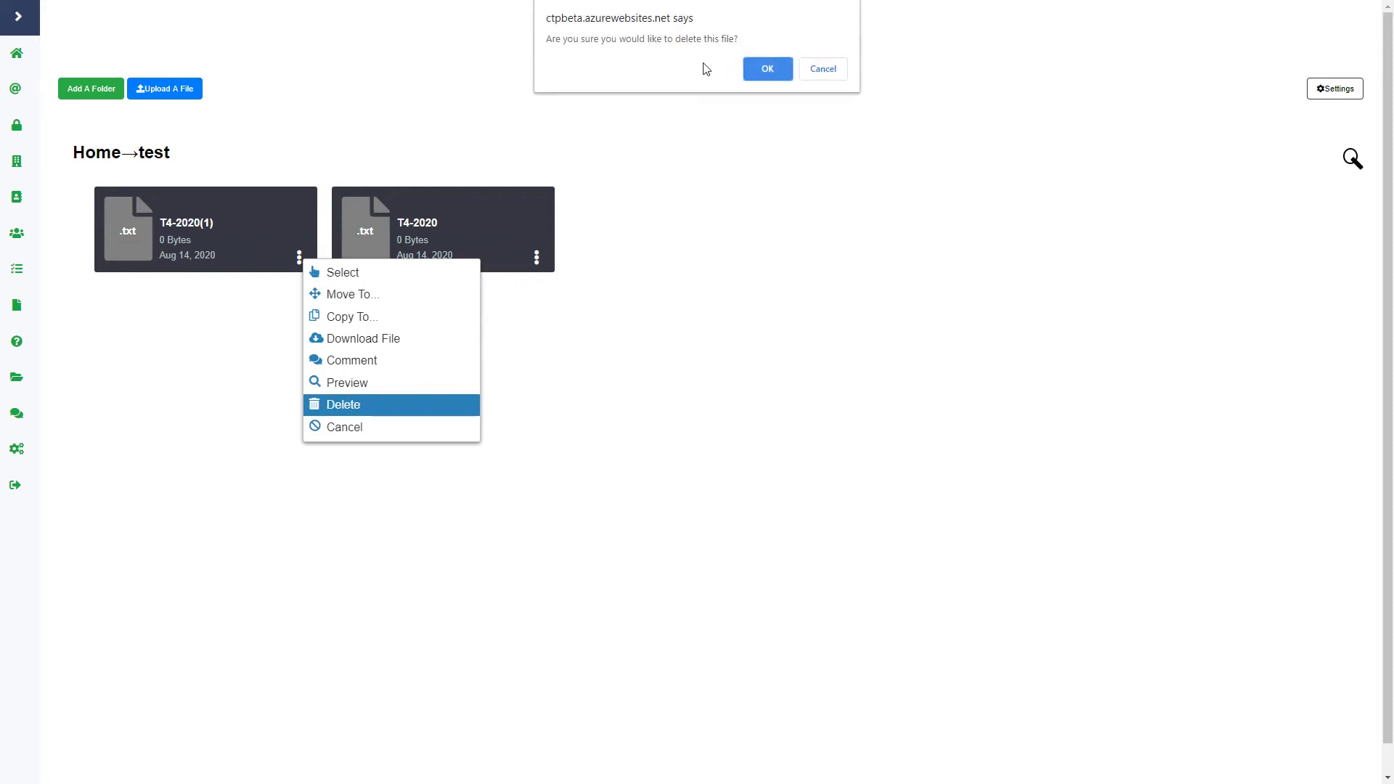
pyautogui.click(762, 73)
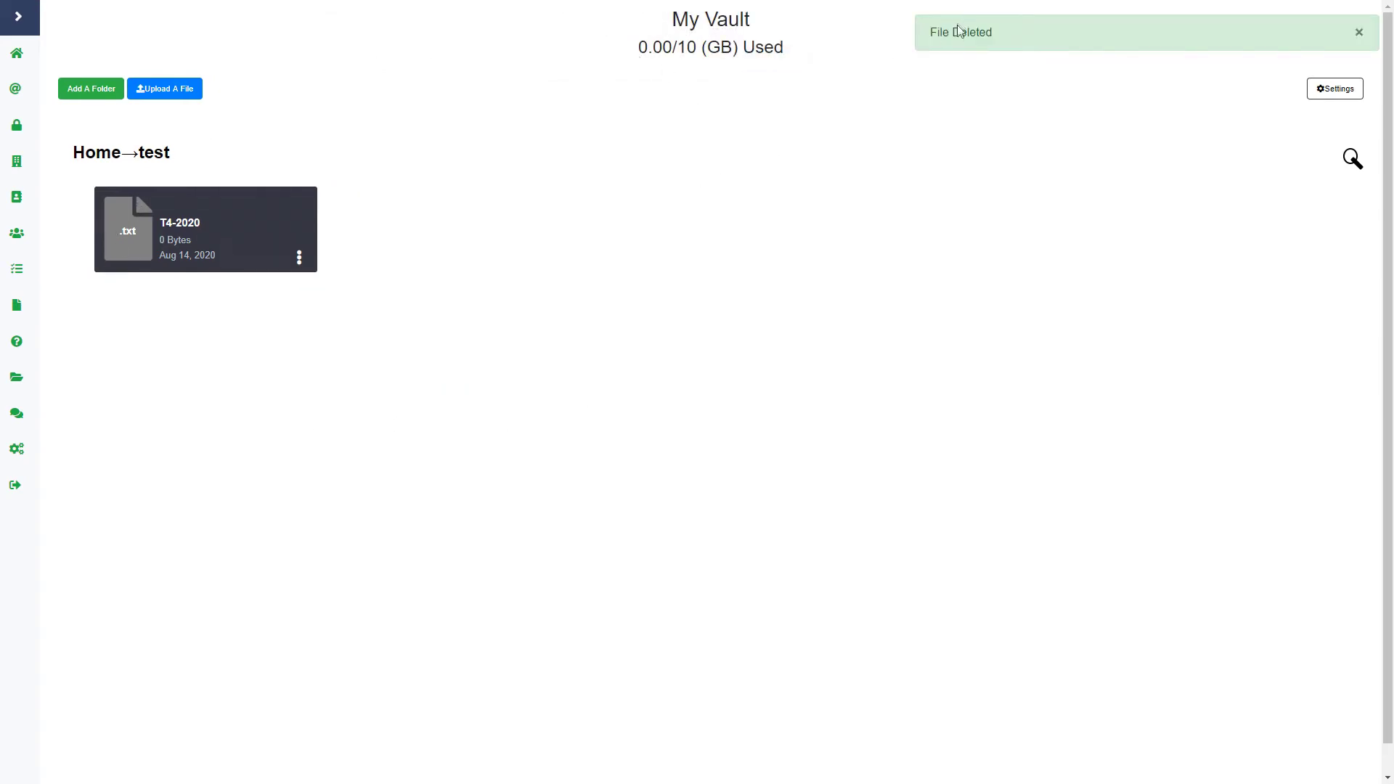
pyautogui.click(112, 160)
pyautogui.click(1322, 90)
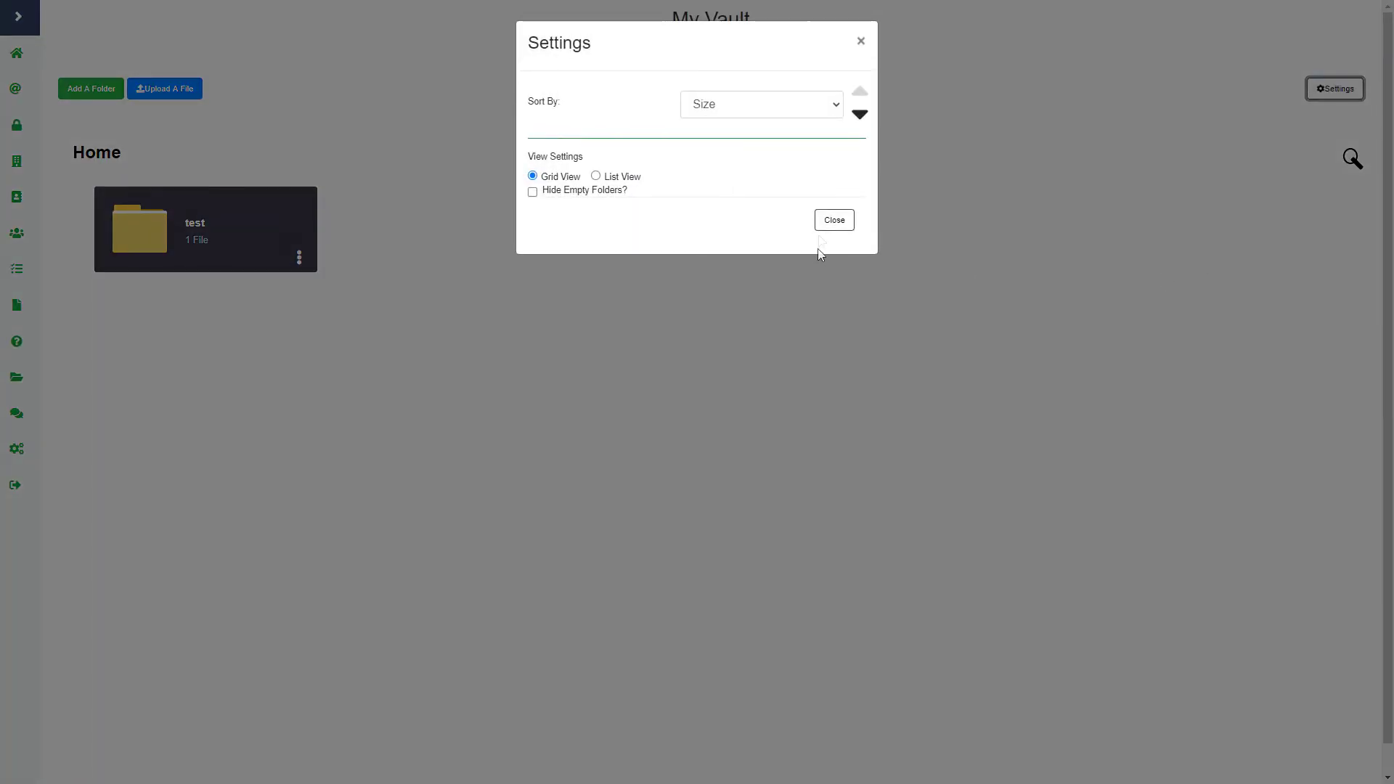
# - Switch My Vault's display to List View, keeping the Size sort order
pyautogui.click(763, 107)
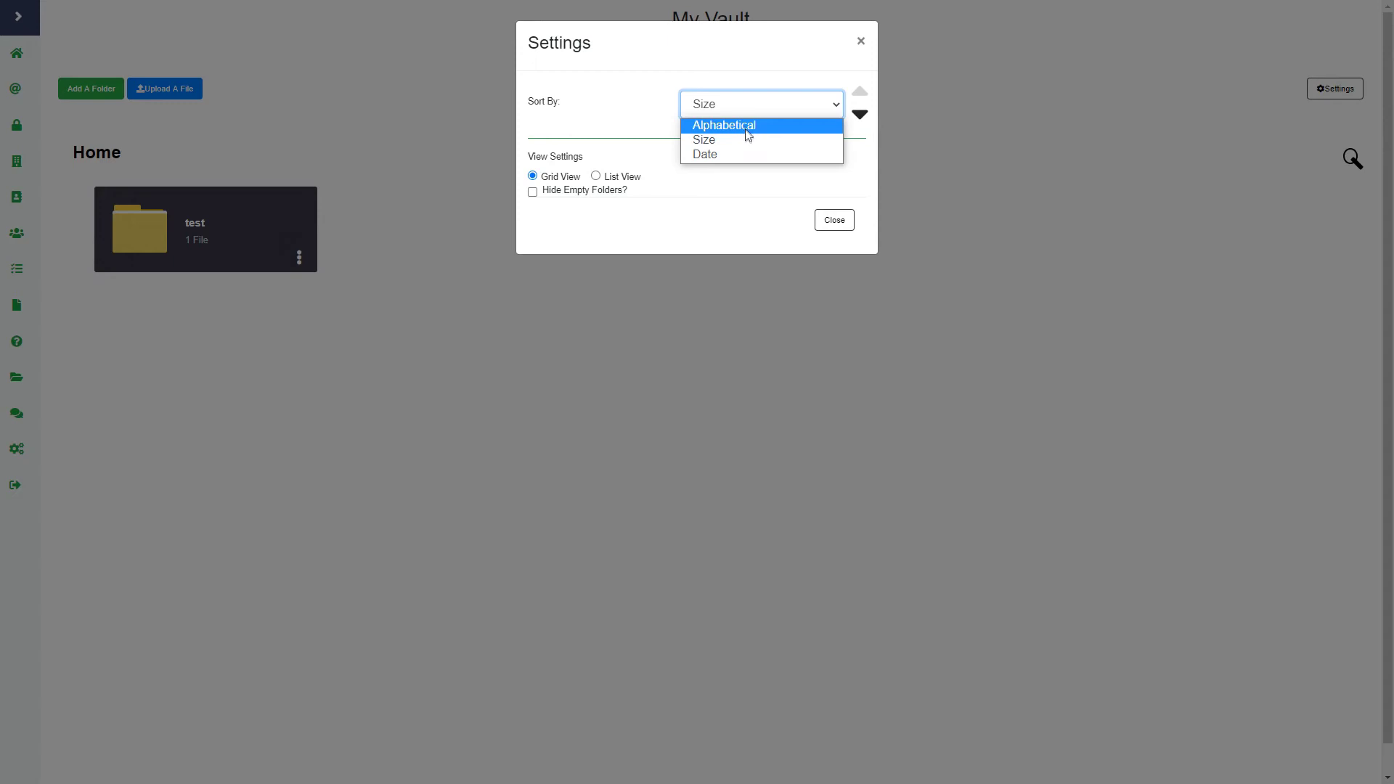
pyautogui.click(740, 187)
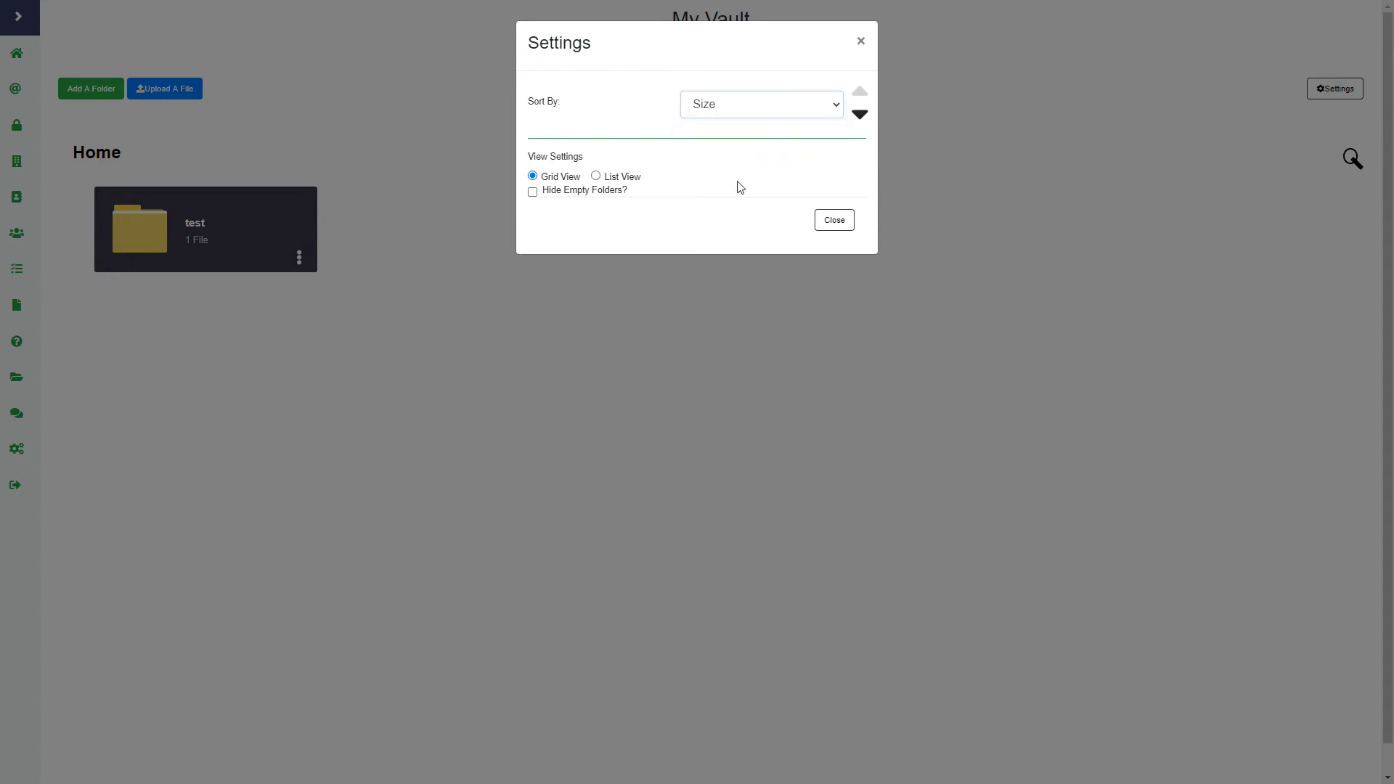
pyautogui.click(597, 177)
pyautogui.click(825, 222)
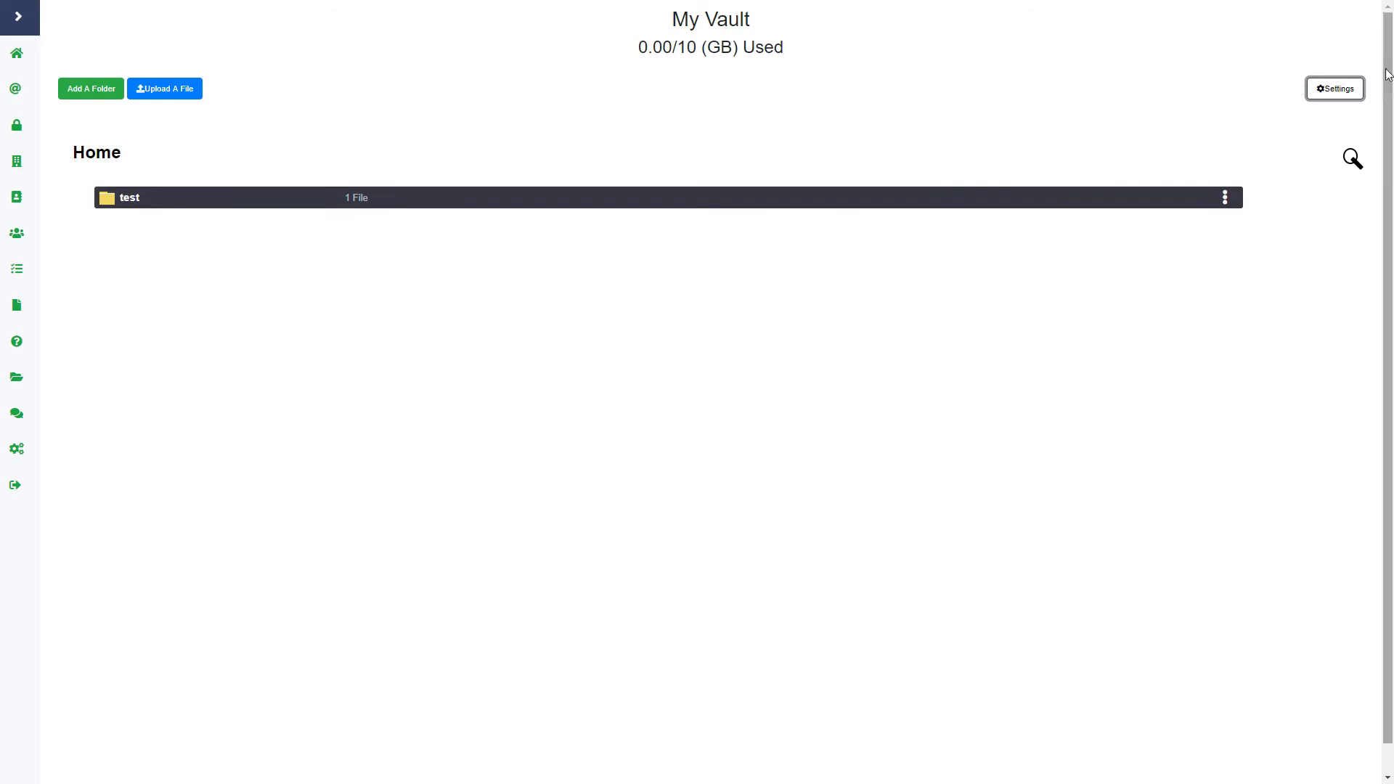
# - Toggle Hide Empty Folders on and back off, then close Settings
pyautogui.click(1332, 95)
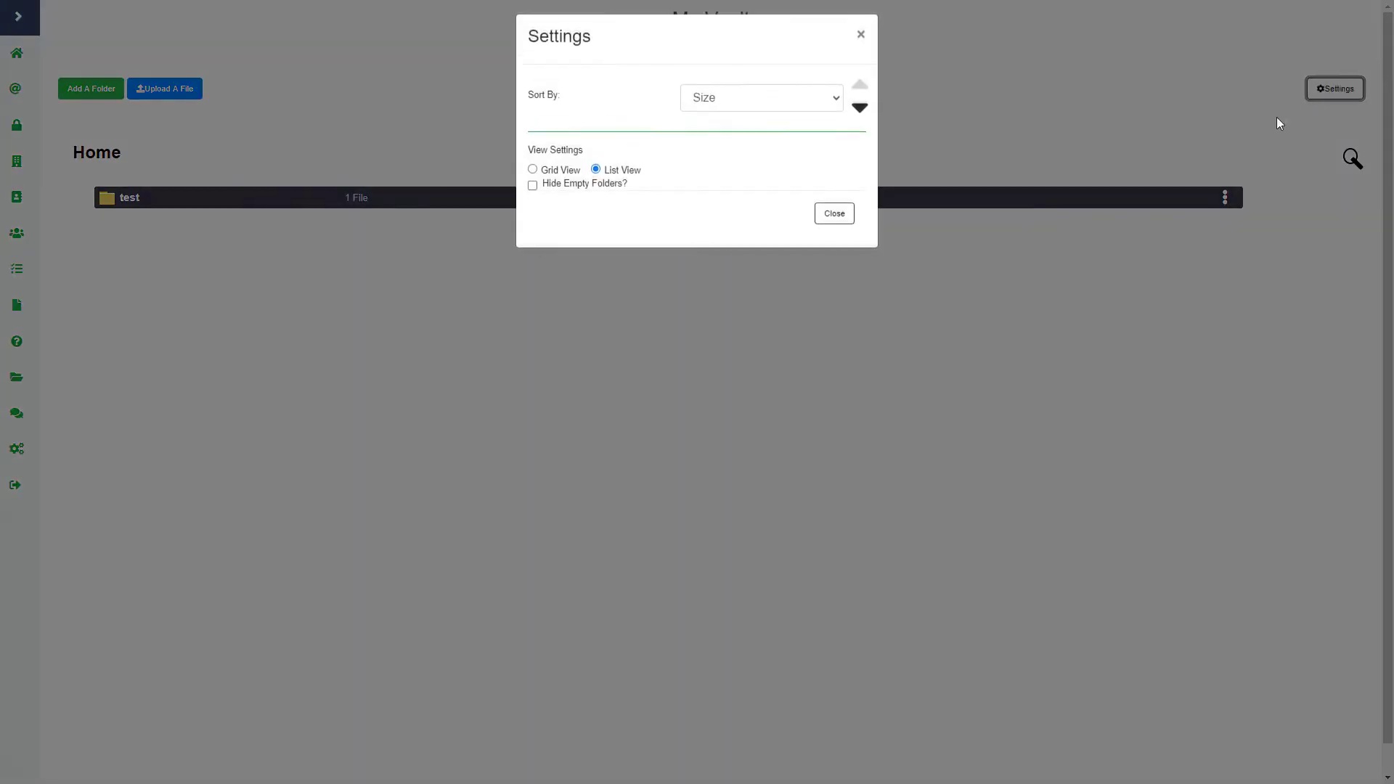
pyautogui.click(533, 192)
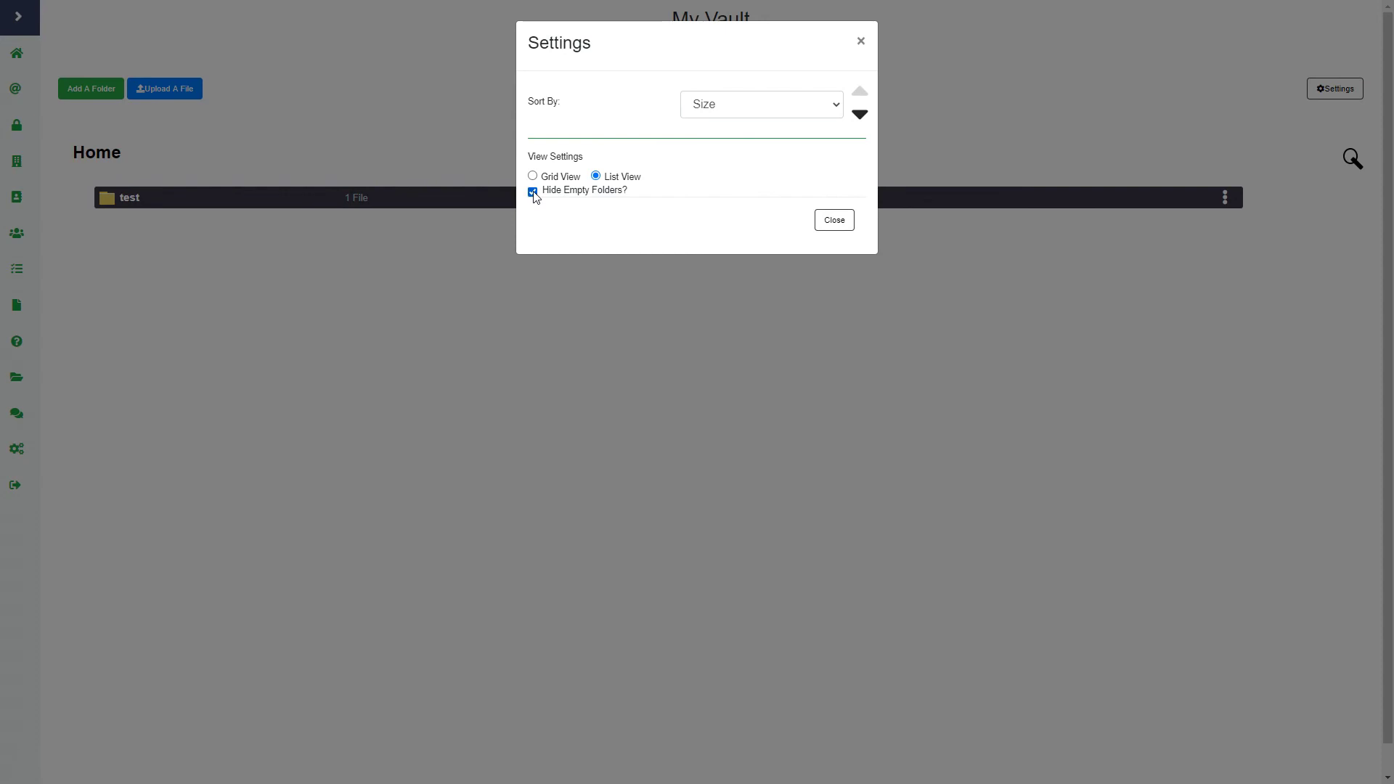
pyautogui.click(532, 192)
pyautogui.click(846, 227)
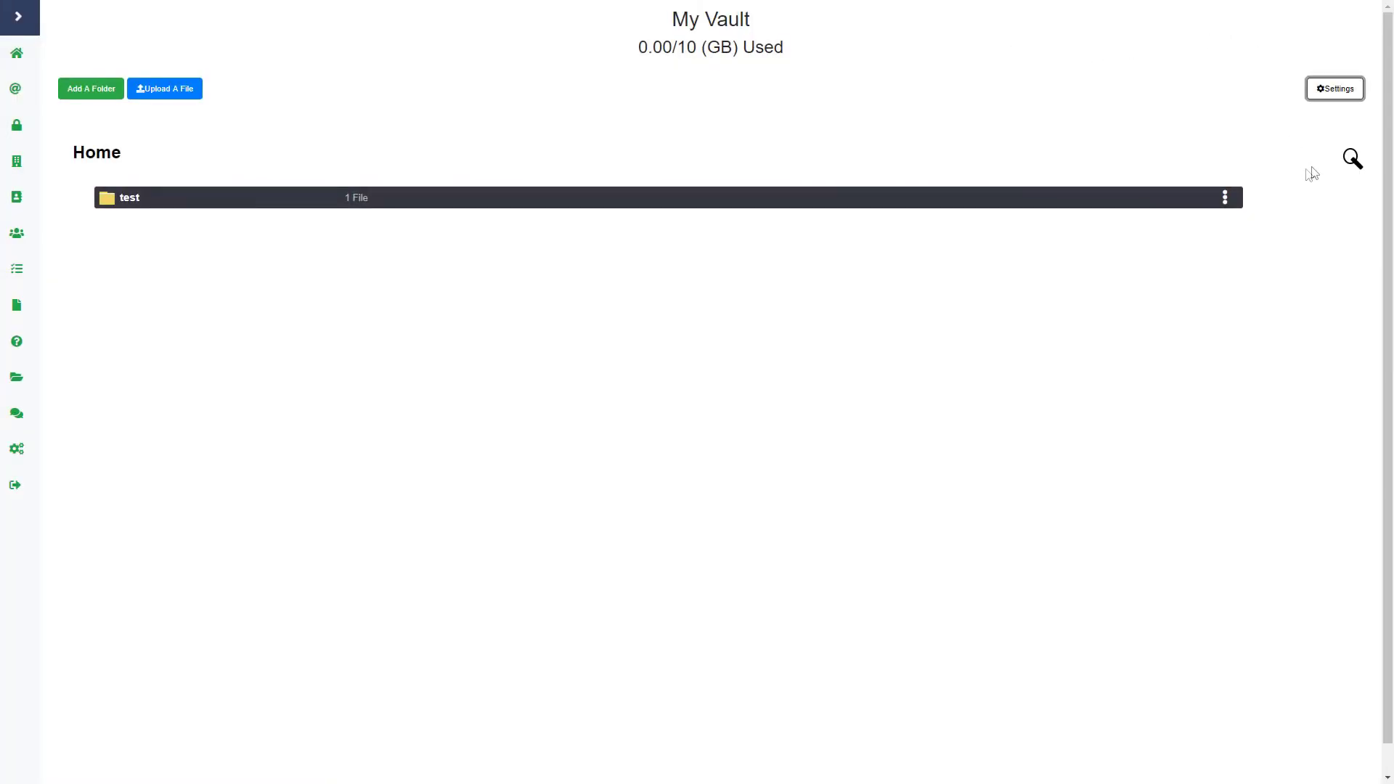
pyautogui.click(1351, 162)
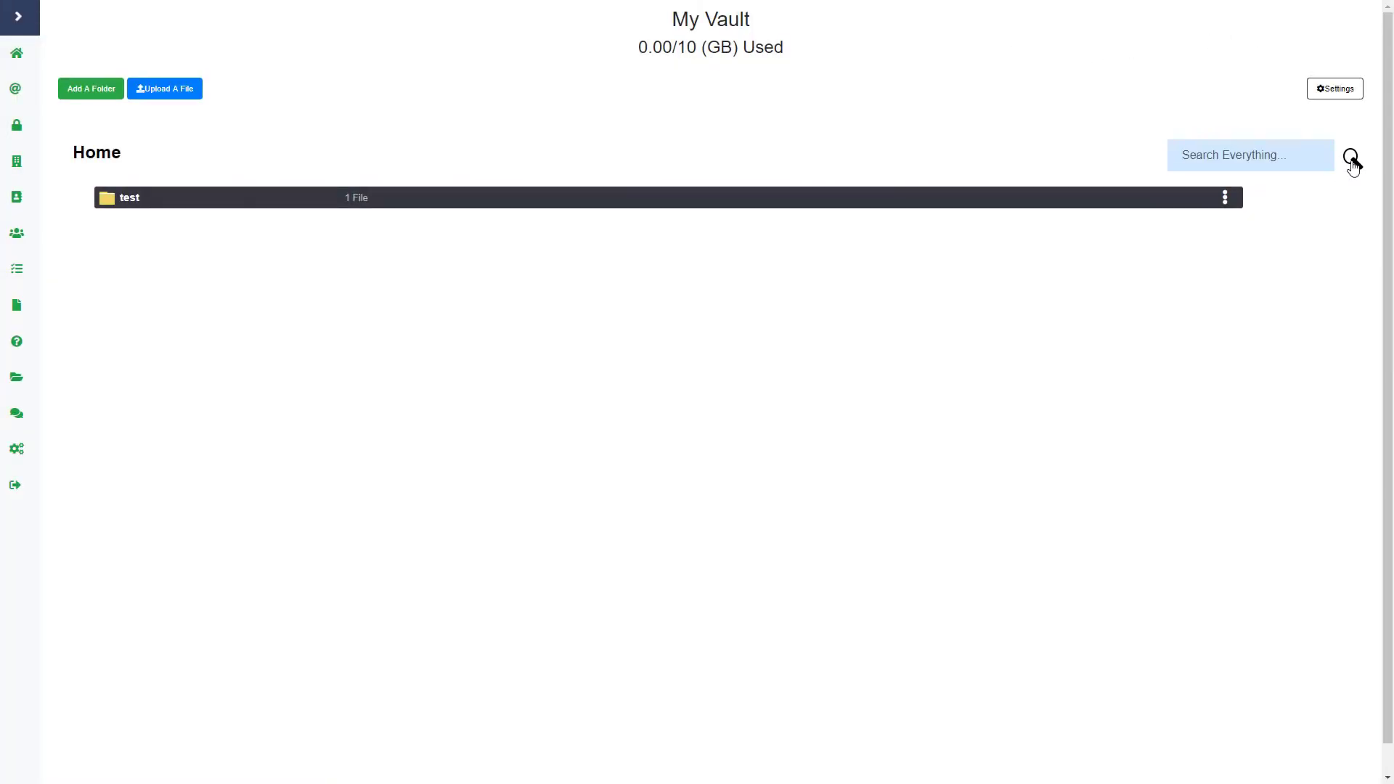
pyautogui.click(1304, 162)
pyautogui.click(1355, 165)
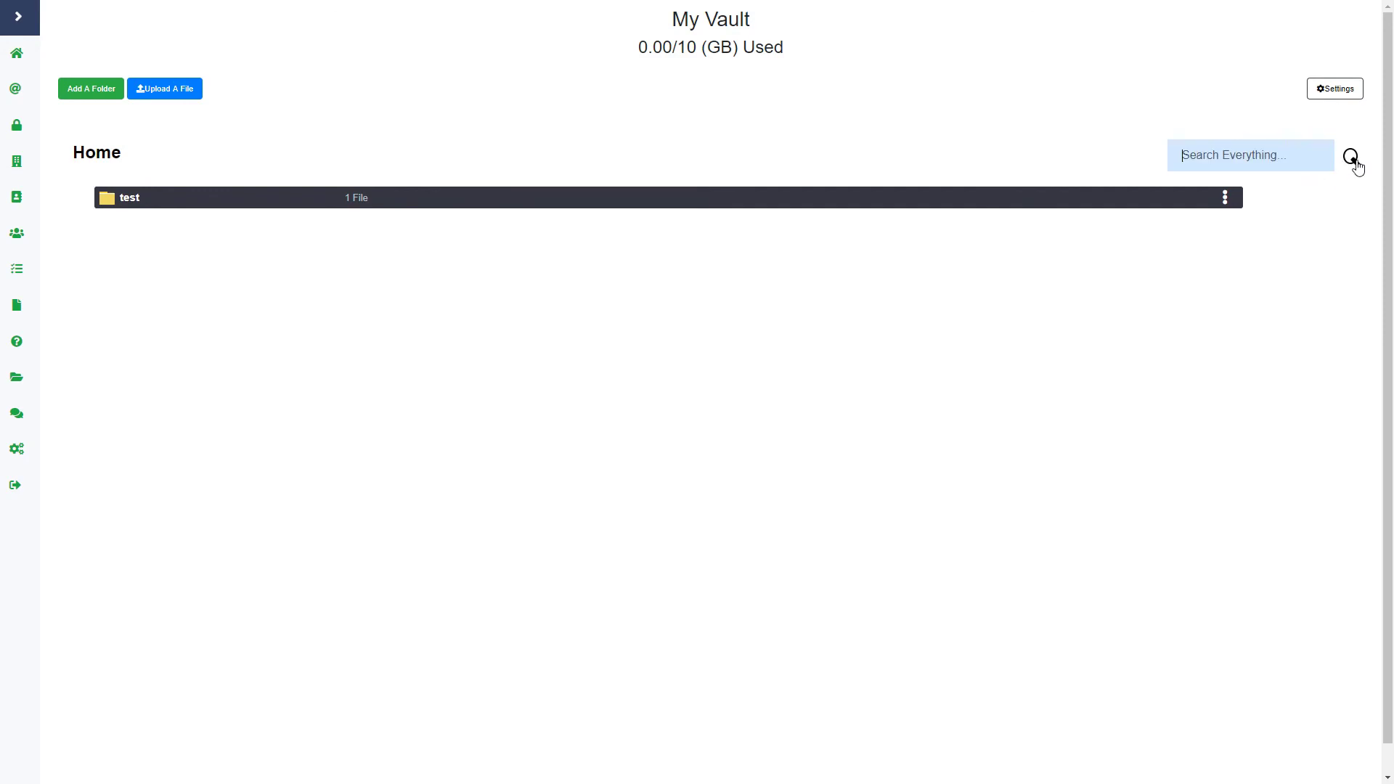
pyautogui.click(1017, 136)
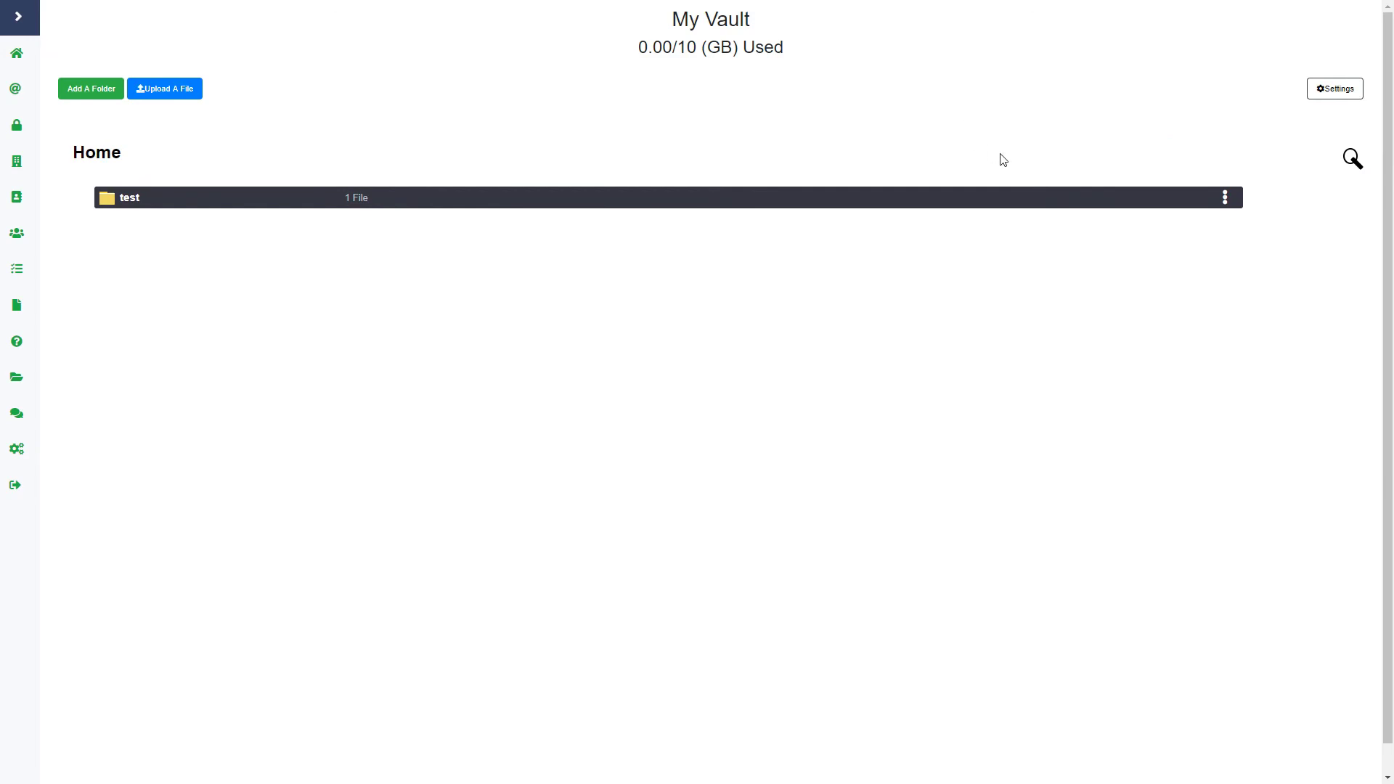